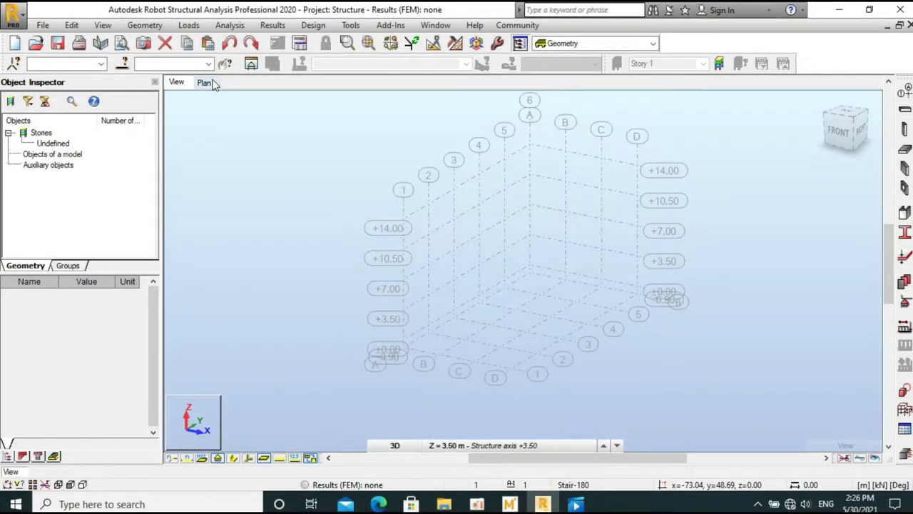
- Show the Base level in plan view, zoomed in, with the grid points hidden
click(207, 83)
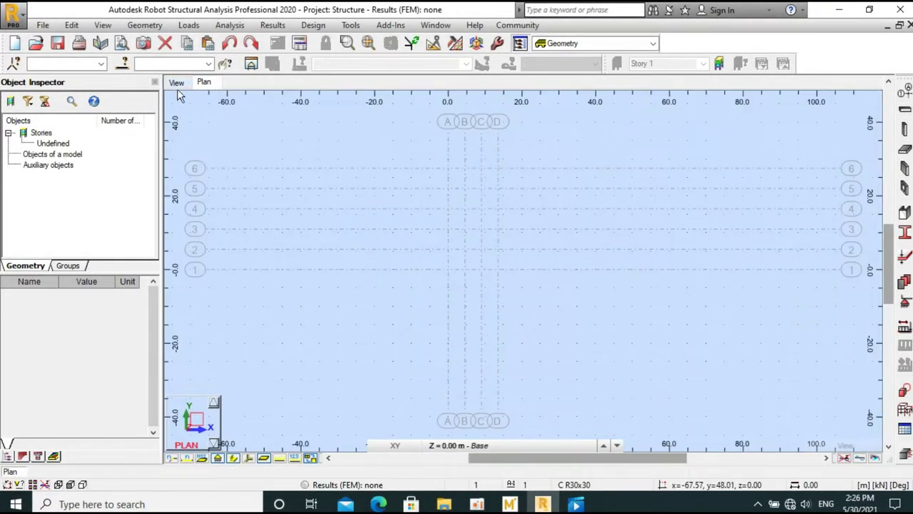
scroll(438, 232, up, 2)
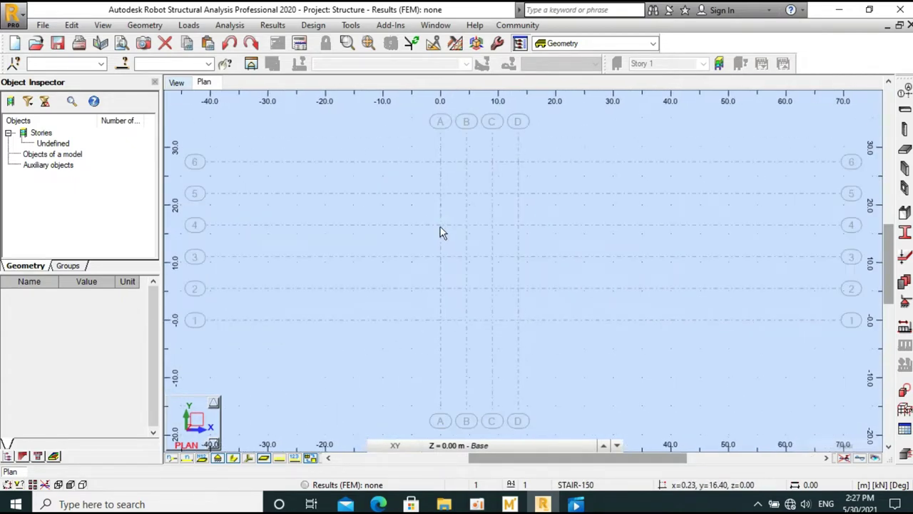
click(103, 25)
click(118, 34)
click(103, 25)
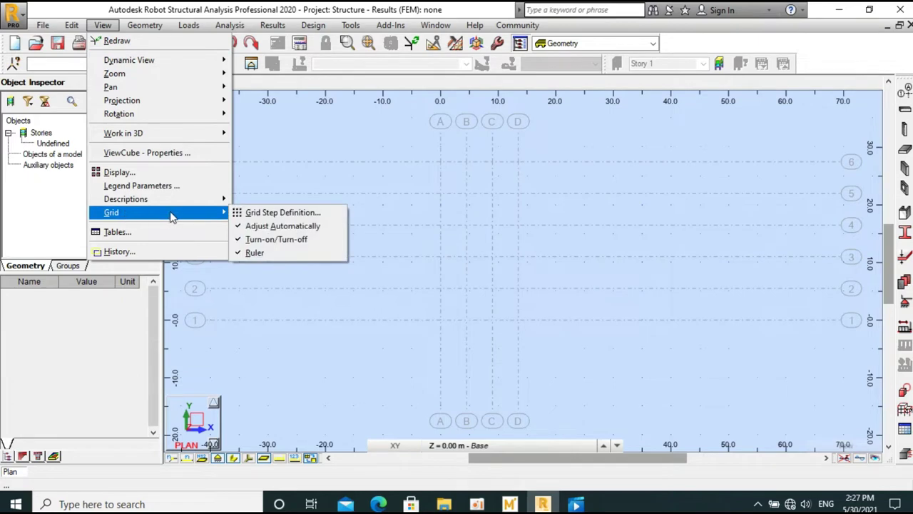
click(276, 240)
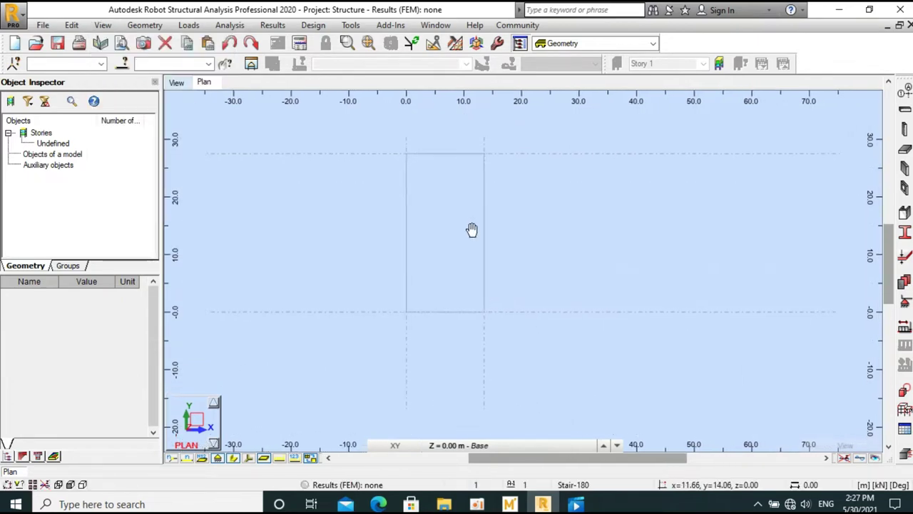
- Keep Base as the working level and open the Column tool
click(454, 444)
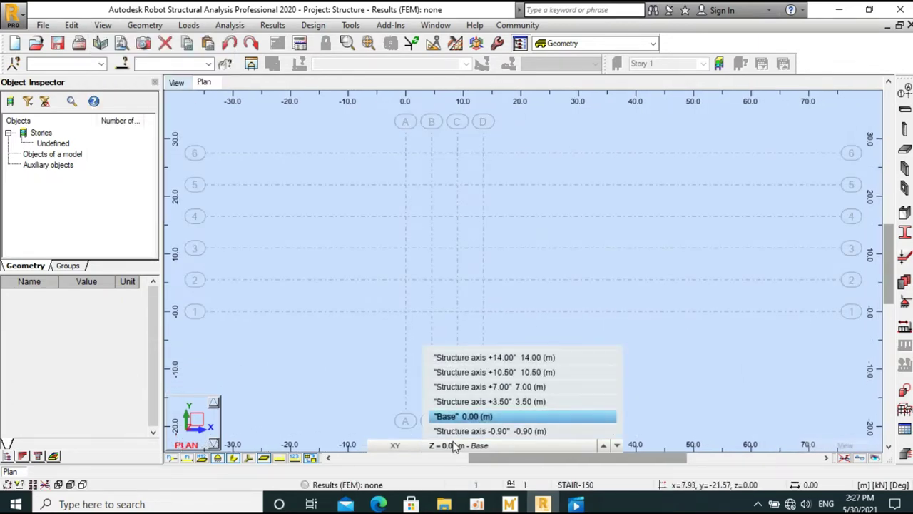
click(471, 418)
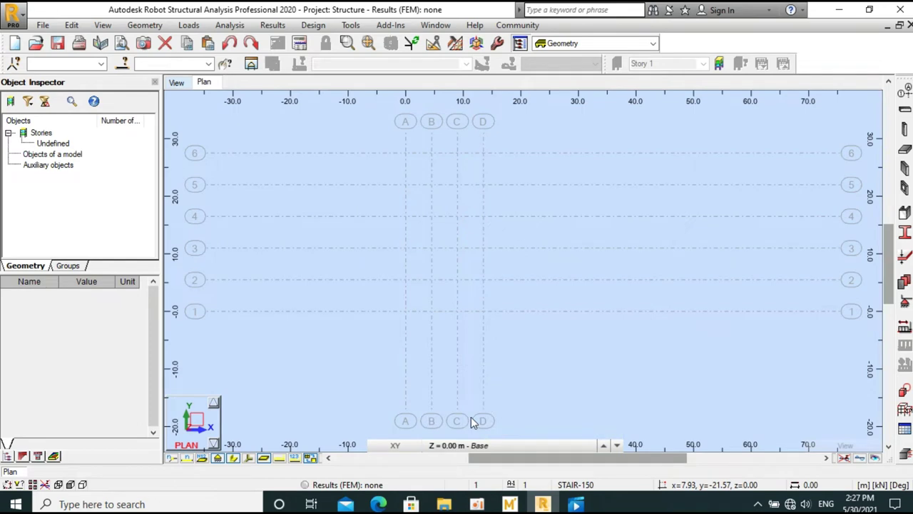
click(907, 128)
- Set the column section type to RC column with section C R40x40
drag(749, 93, 553, 80)
click(626, 145)
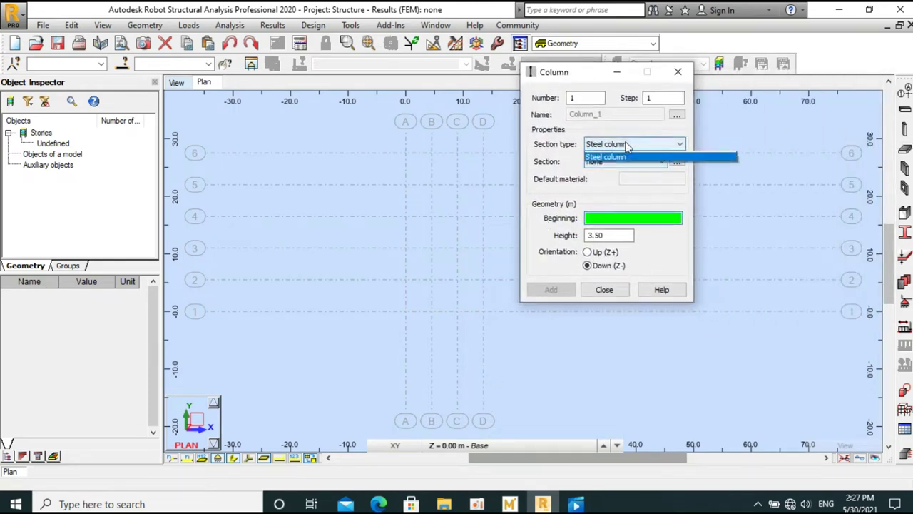
click(620, 164)
click(615, 163)
click(615, 163)
click(615, 163)
click(615, 173)
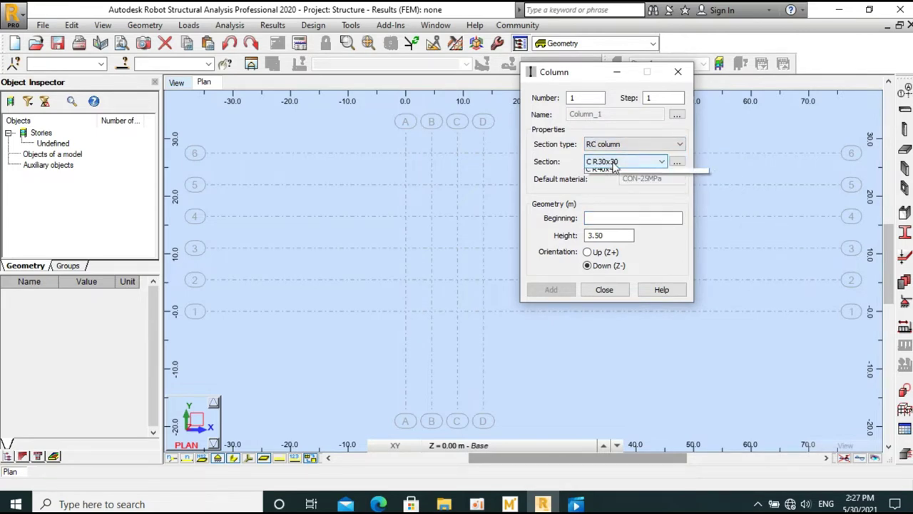
click(612, 179)
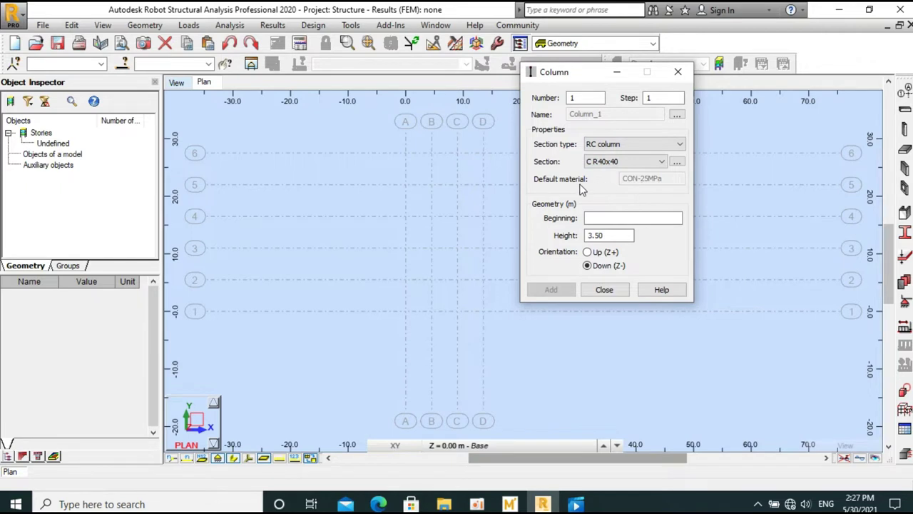
- Set the column height to 0.9 and pick grid point A/6 as the beginning
click(617, 219)
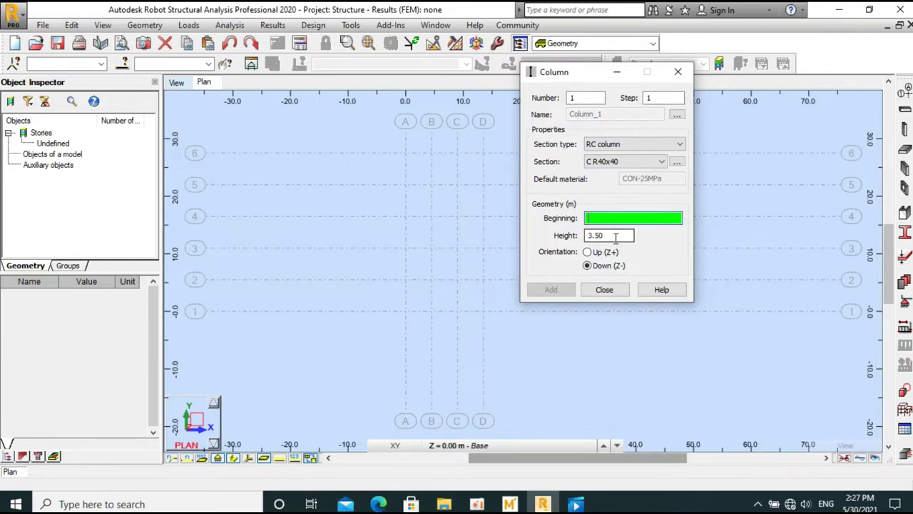
click(616, 239)
click(457, 446)
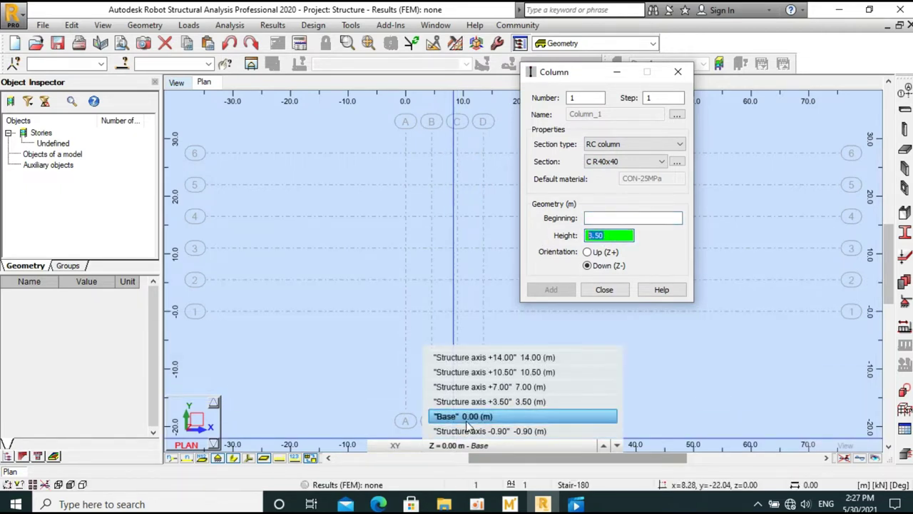
click(464, 417)
text(0.9)
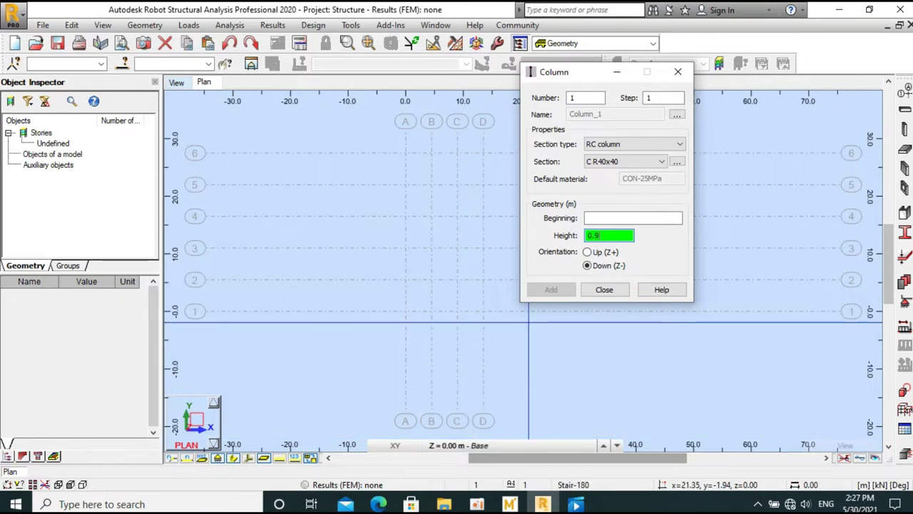
click(628, 221)
drag(563, 72, 690, 95)
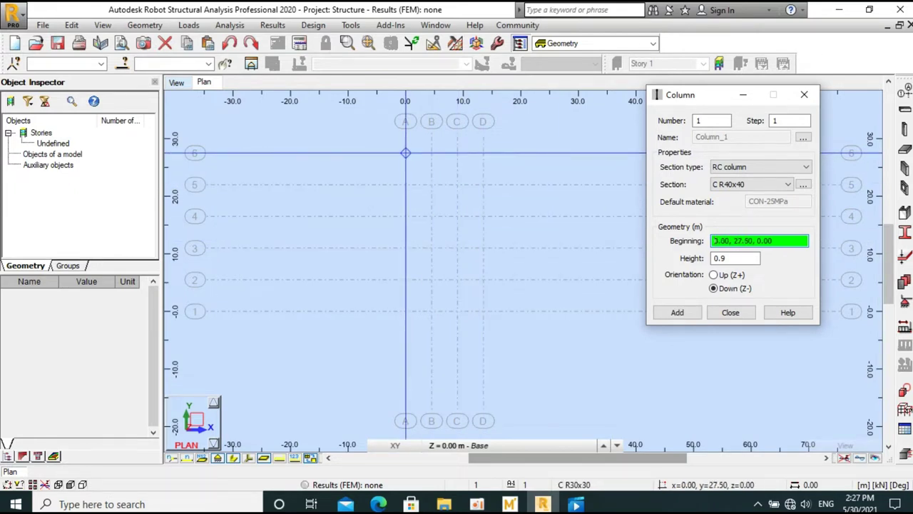
- Place columns at axes A–D on rows 6, 5 and 4
click(406, 153)
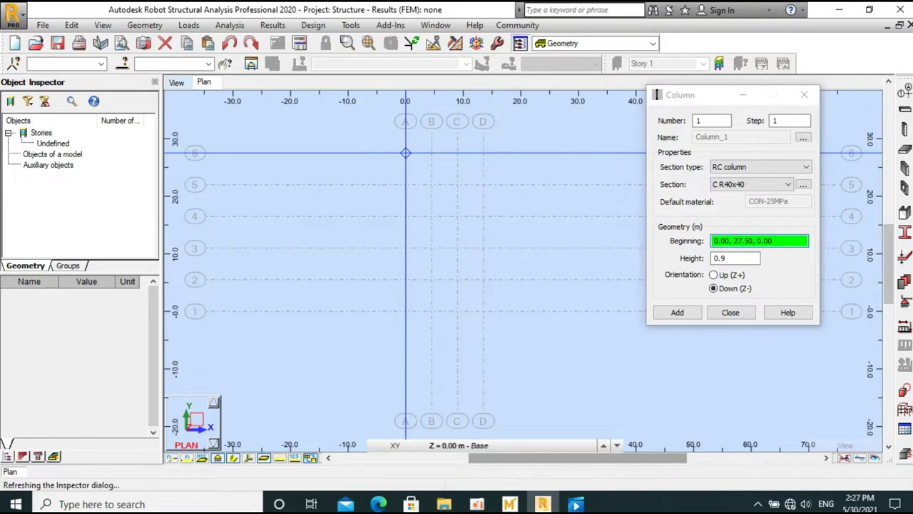
click(432, 153)
click(457, 153)
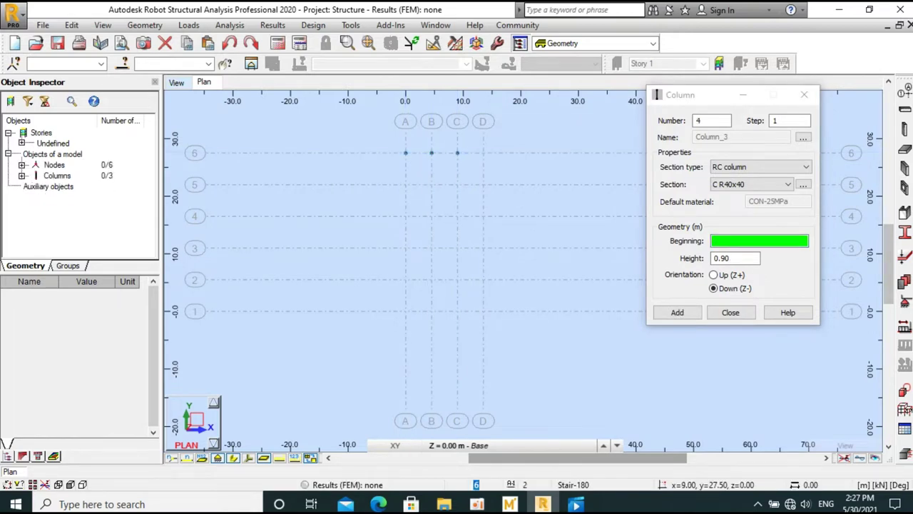
click(483, 153)
click(483, 184)
click(457, 185)
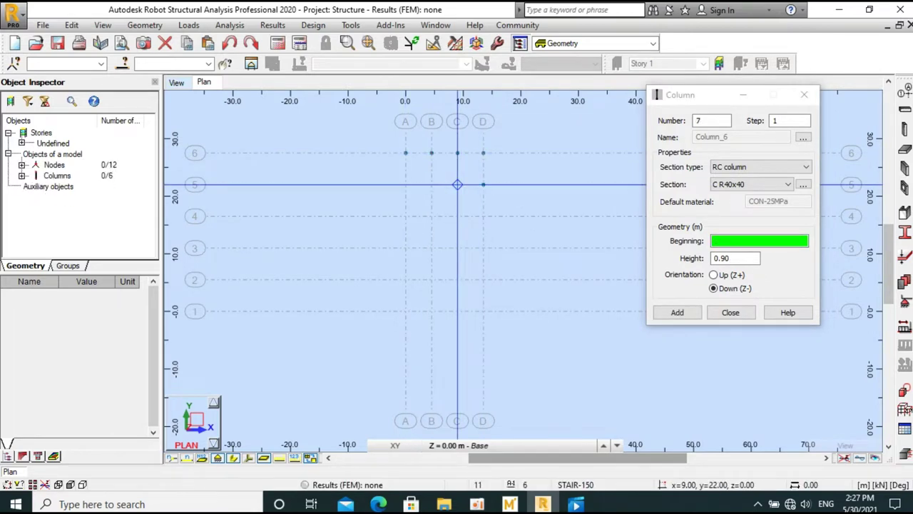
click(432, 184)
click(405, 185)
click(406, 216)
click(432, 216)
click(458, 216)
click(483, 216)
- Place columns at axes A–D on rows 3, 2 and 1, then close the Column dialog
click(483, 247)
click(457, 248)
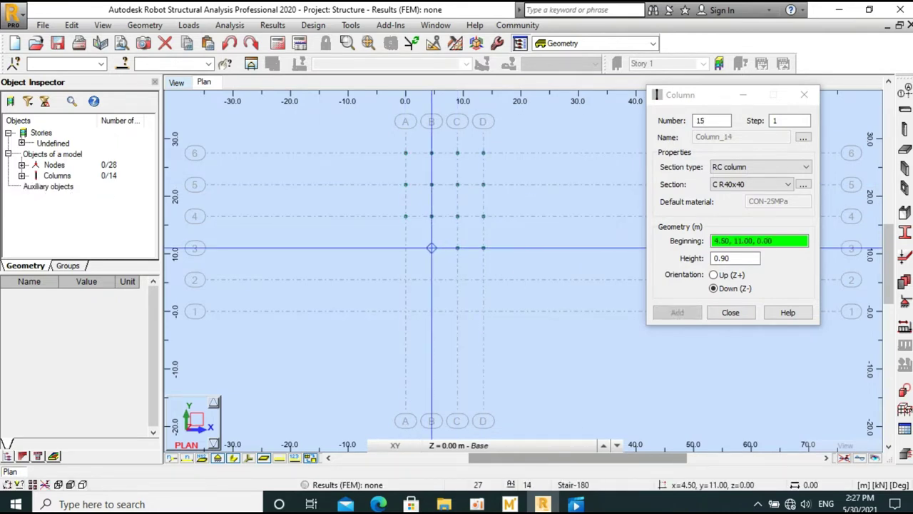
click(405, 248)
click(405, 279)
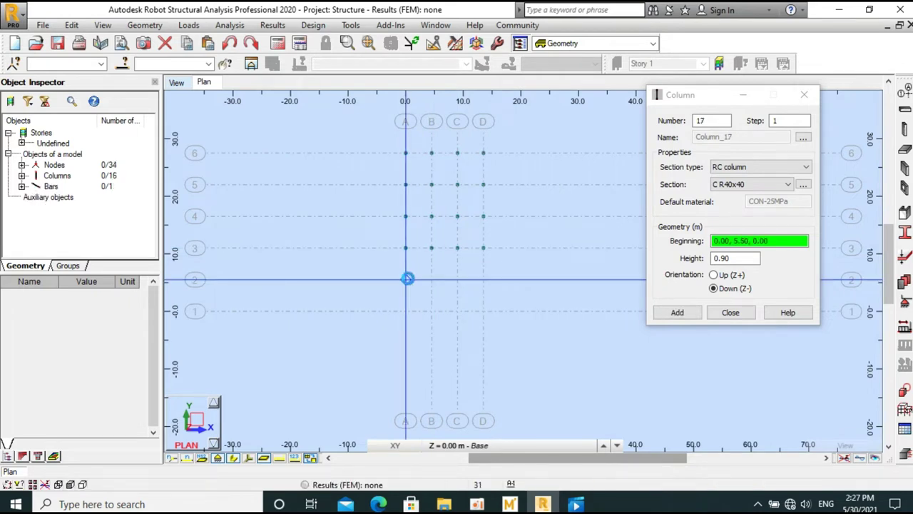
click(431, 279)
click(457, 279)
click(483, 279)
click(483, 311)
click(458, 311)
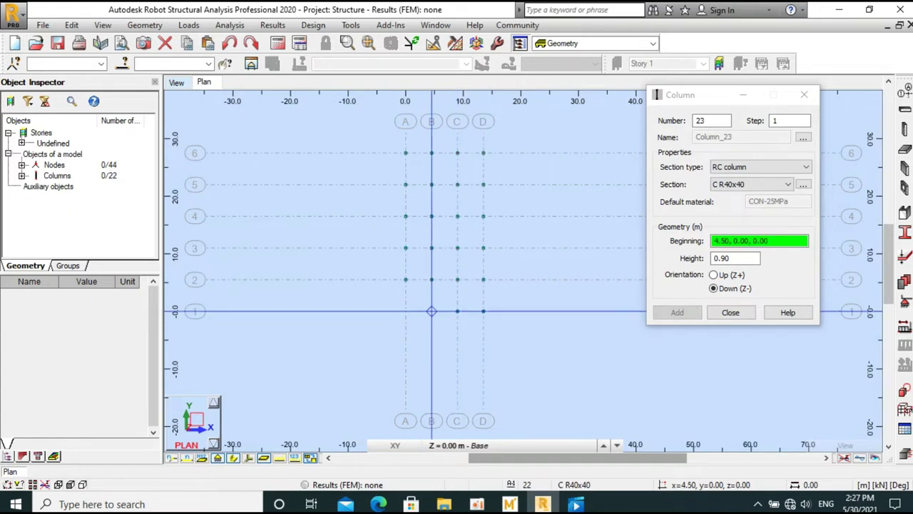
click(428, 311)
click(405, 311)
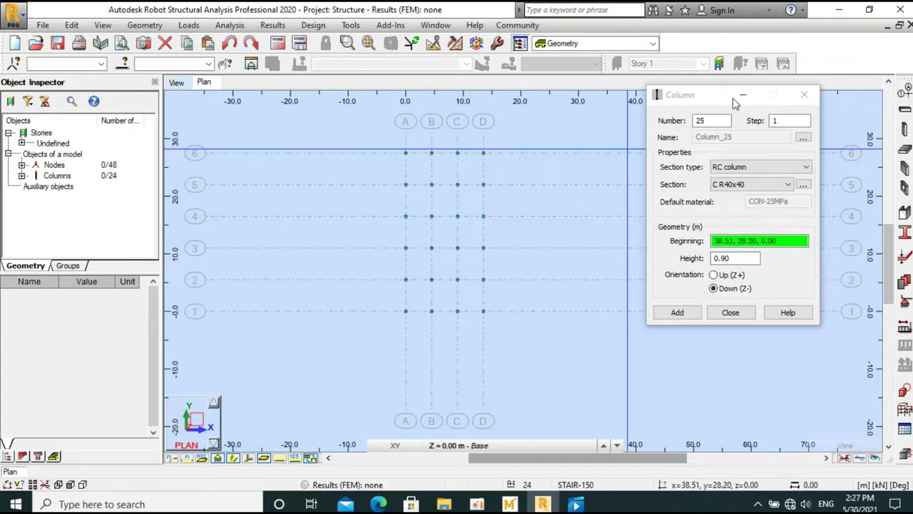
click(802, 100)
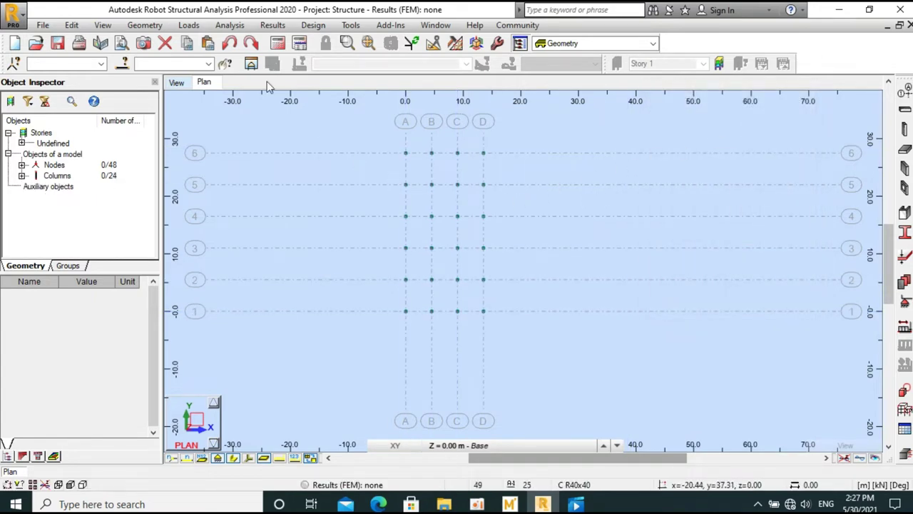
- Inspect the columns in 3D, briefly showing their section shapes, then reverting to line display
click(176, 82)
scroll(477, 298, up, 2)
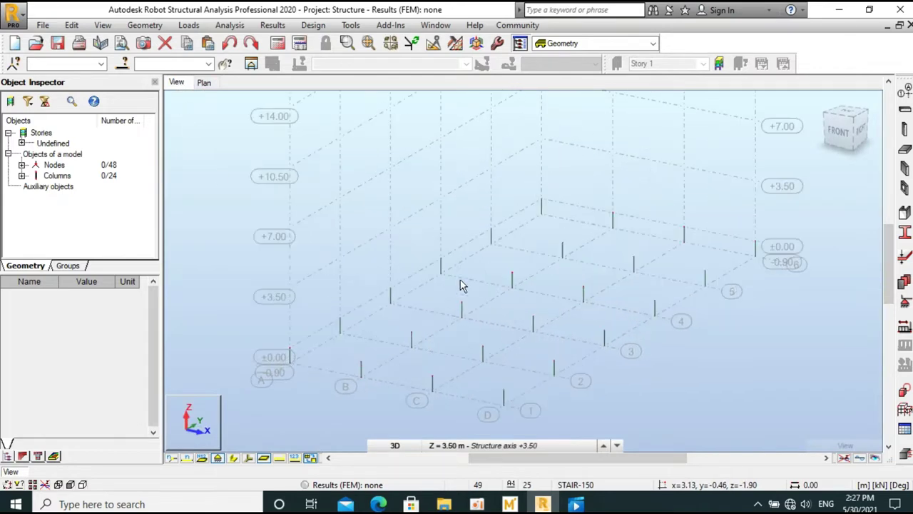
scroll(438, 209, down, 1)
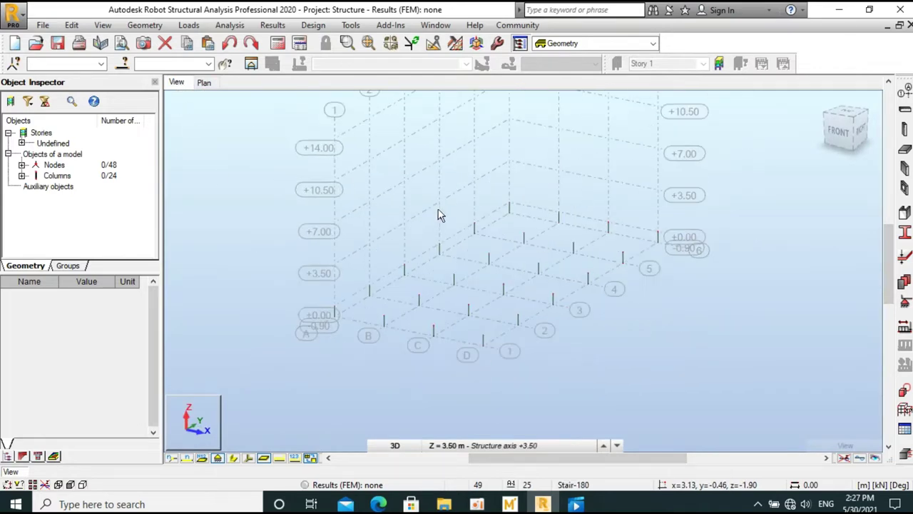
click(234, 459)
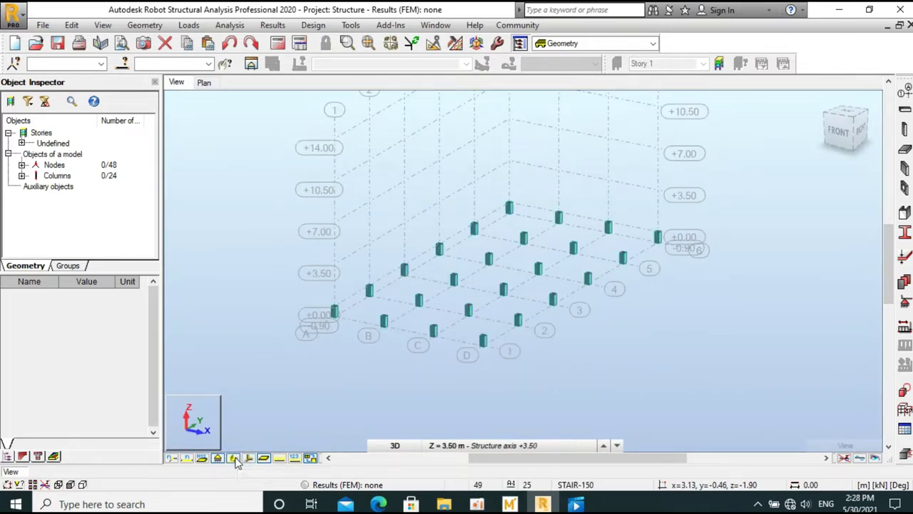
scroll(492, 253, down, 1)
scroll(489, 256, down, 1)
scroll(463, 264, down, 1)
scroll(537, 202, up, 2)
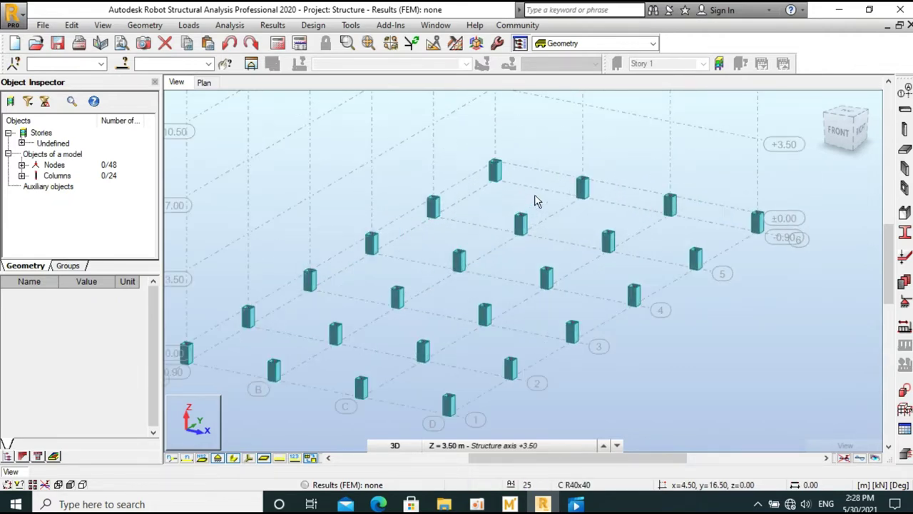
click(233, 459)
scroll(483, 257, down, 1)
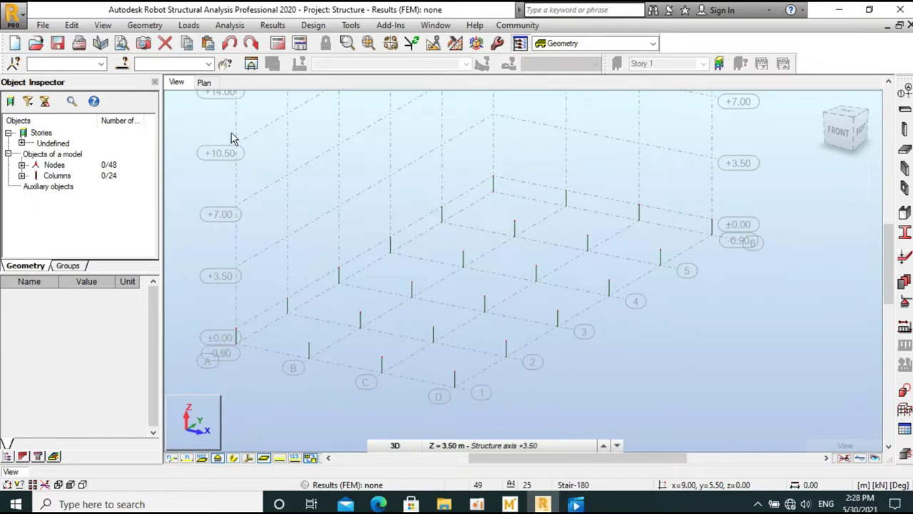
- Show the plan at the Structure axis -0.90 level and zoom in
click(203, 83)
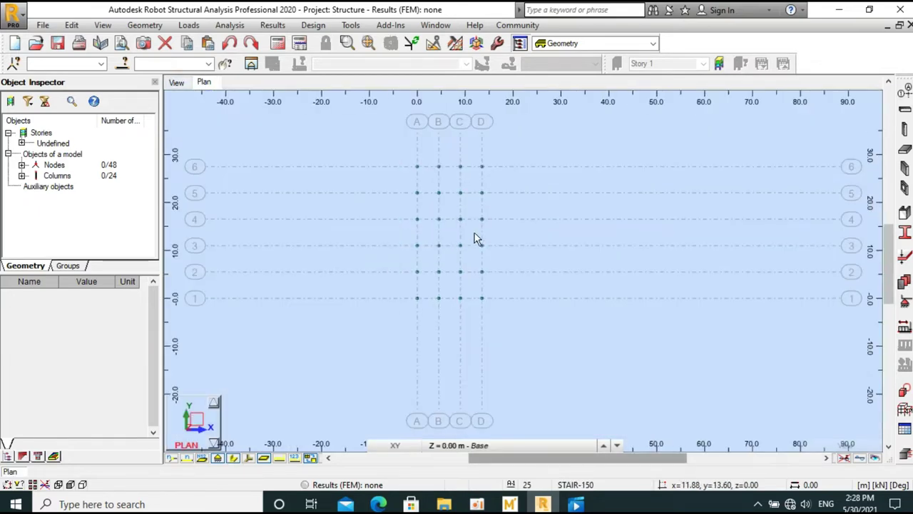
click(435, 446)
click(452, 431)
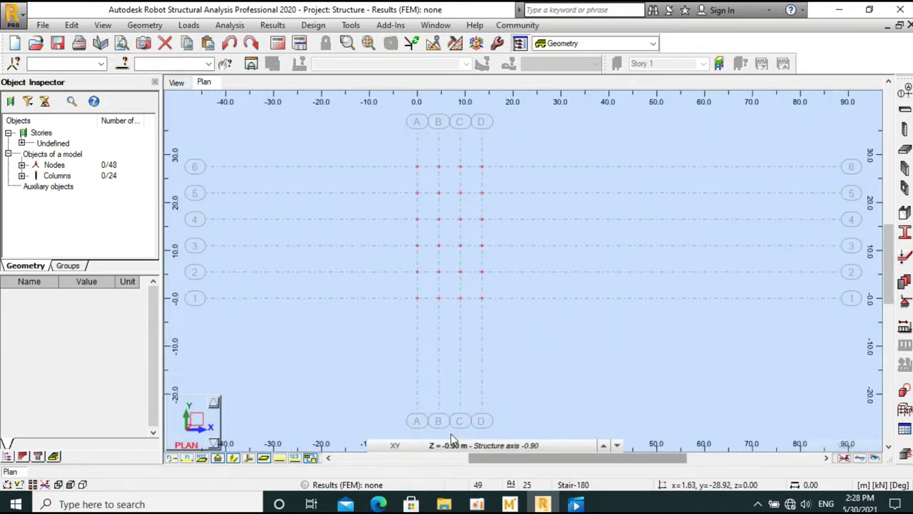
scroll(445, 159, up, 2)
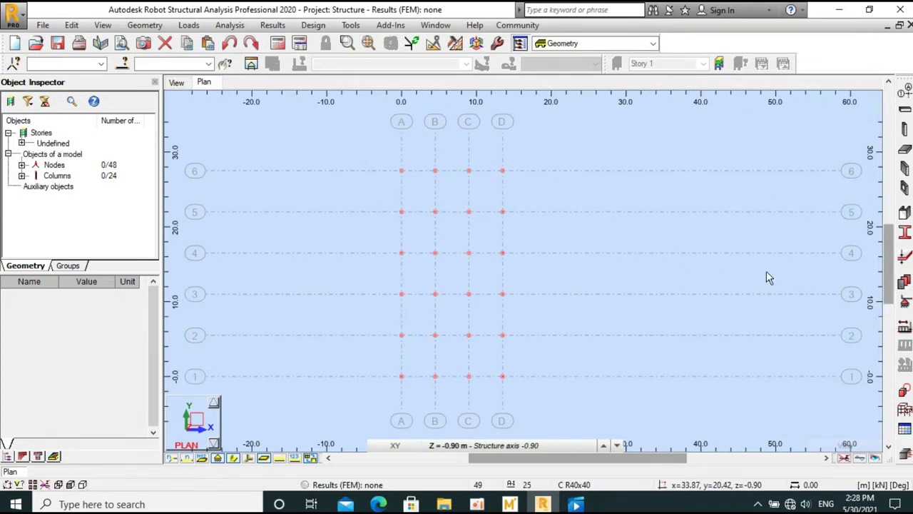
- Open the Supports dialog from the Geometry menu and add the Fixed support definition
click(904, 302)
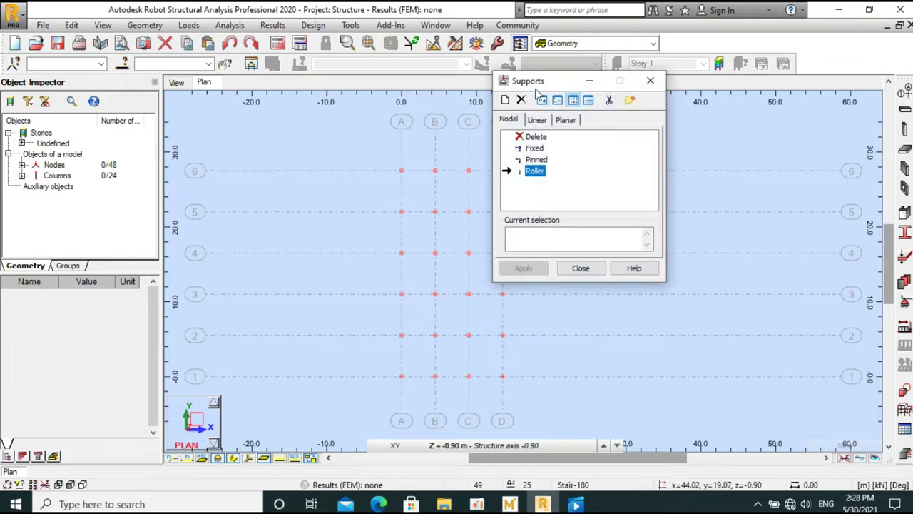
drag(538, 93, 629, 105)
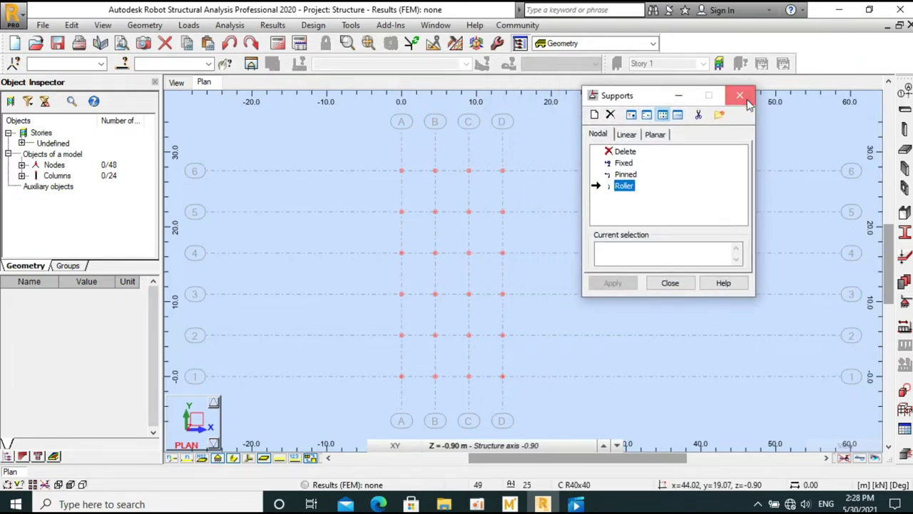
click(740, 96)
click(163, 26)
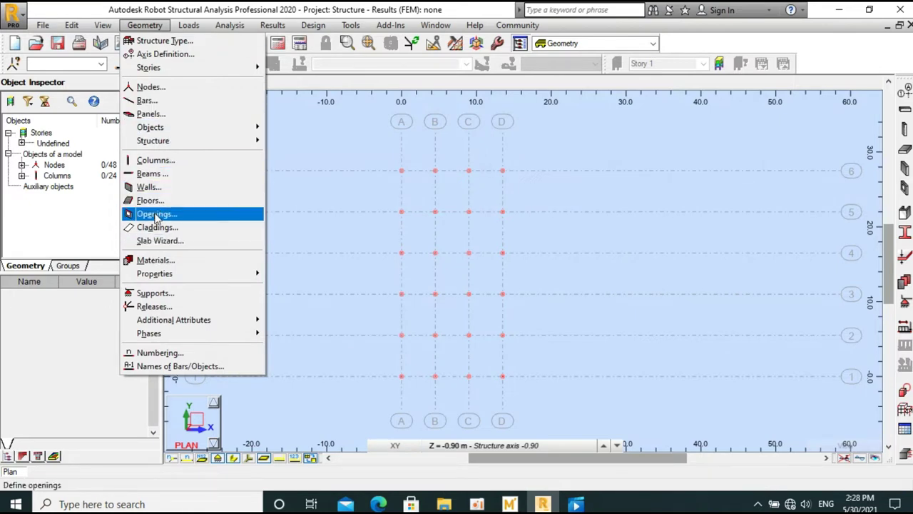
click(162, 292)
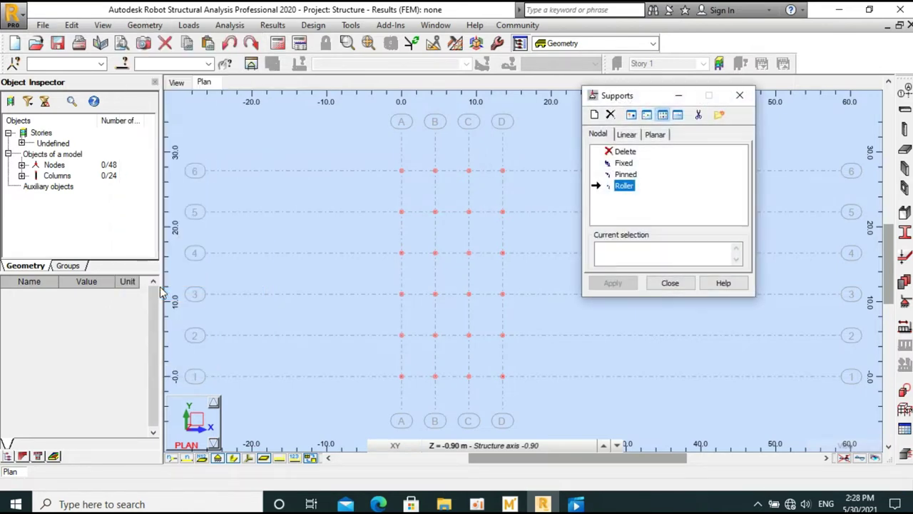
drag(616, 100, 688, 104)
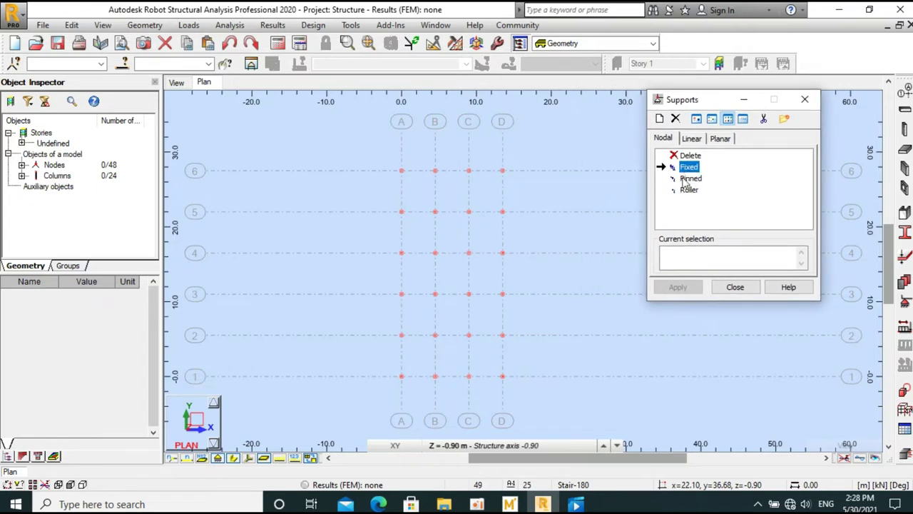
double_click(686, 168)
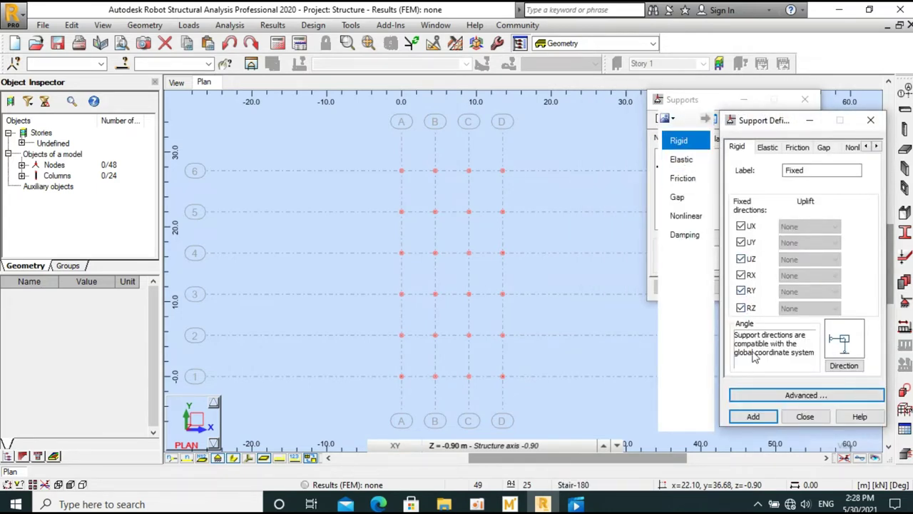
click(753, 416)
click(805, 416)
- Window-select all 24 column base nodes, apply the Fixed support, and close the dialog
click(678, 263)
scroll(396, 218, down, 1)
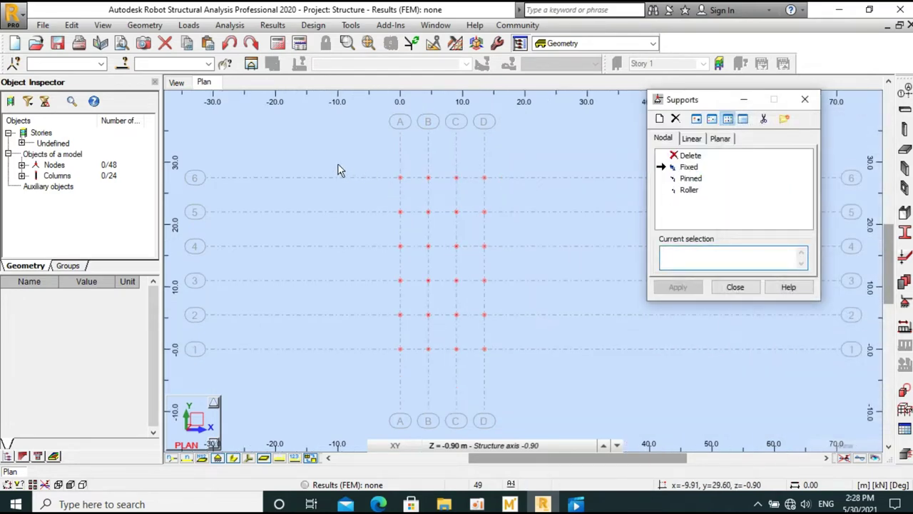
drag(339, 170, 540, 380)
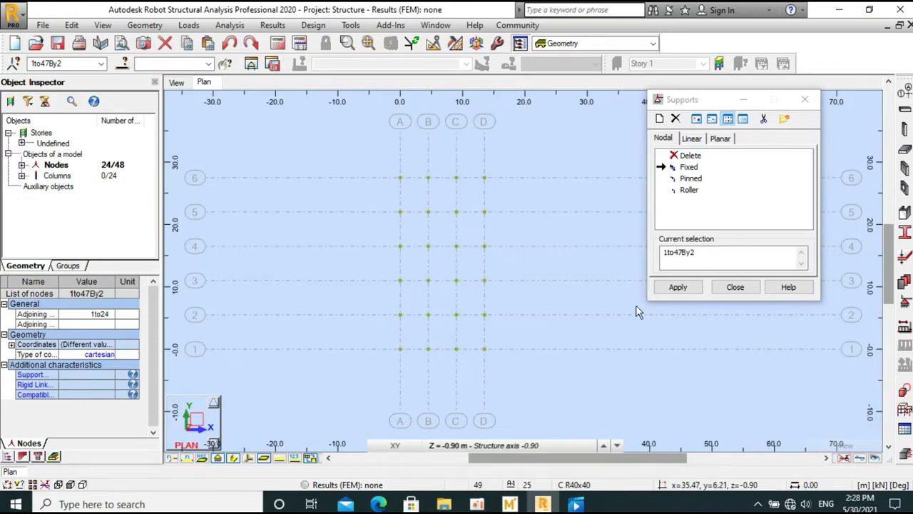
click(681, 292)
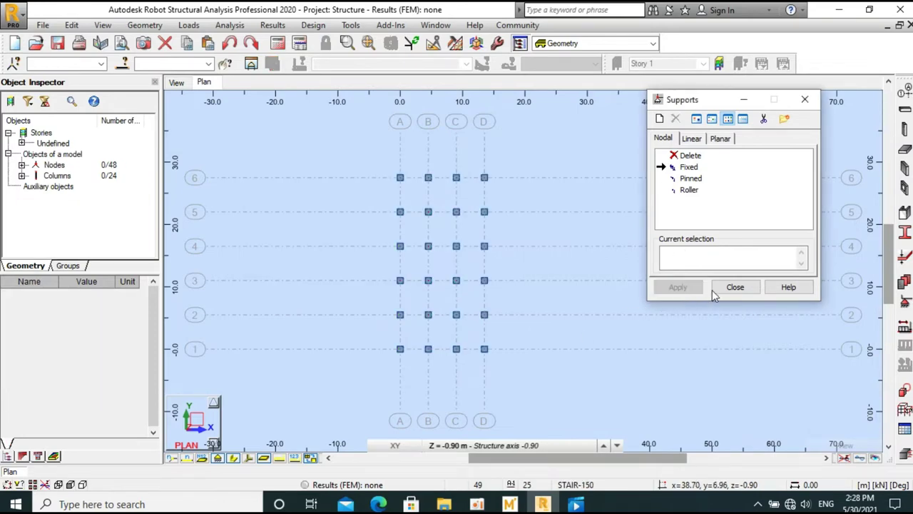
key(Escape)
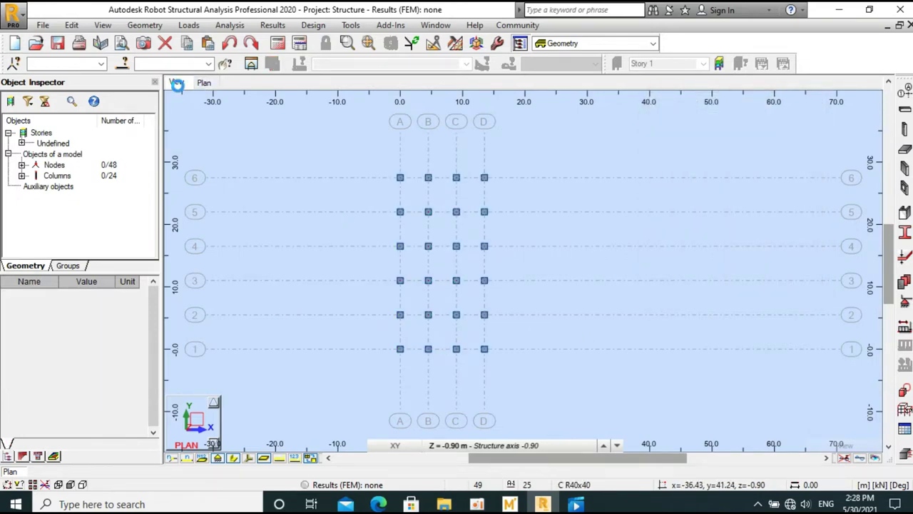
- Show columns as section shapes in 3D and rotate the model to a side view
click(177, 83)
scroll(405, 299, up, 2)
scroll(433, 242, down, 1)
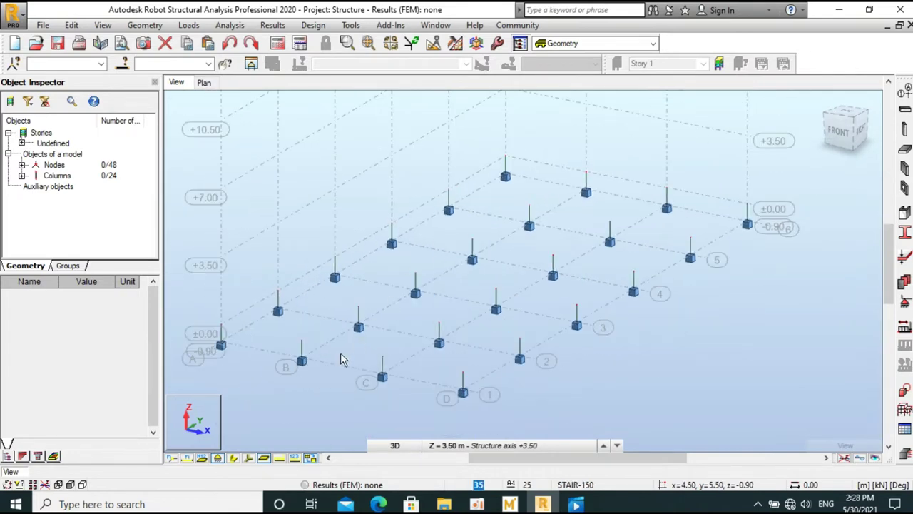
click(235, 459)
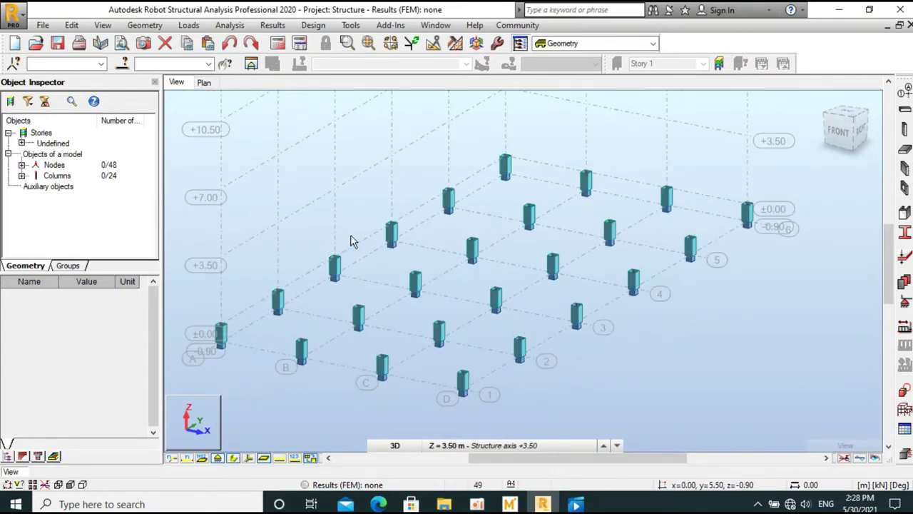
scroll(351, 241, down, 3)
scroll(387, 239, down, 1)
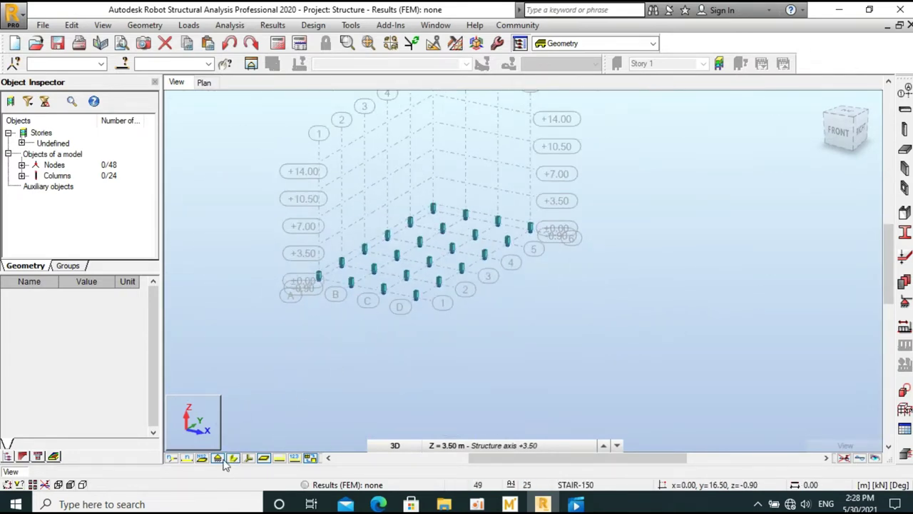
scroll(350, 345, up, 1)
scroll(394, 271, up, 2)
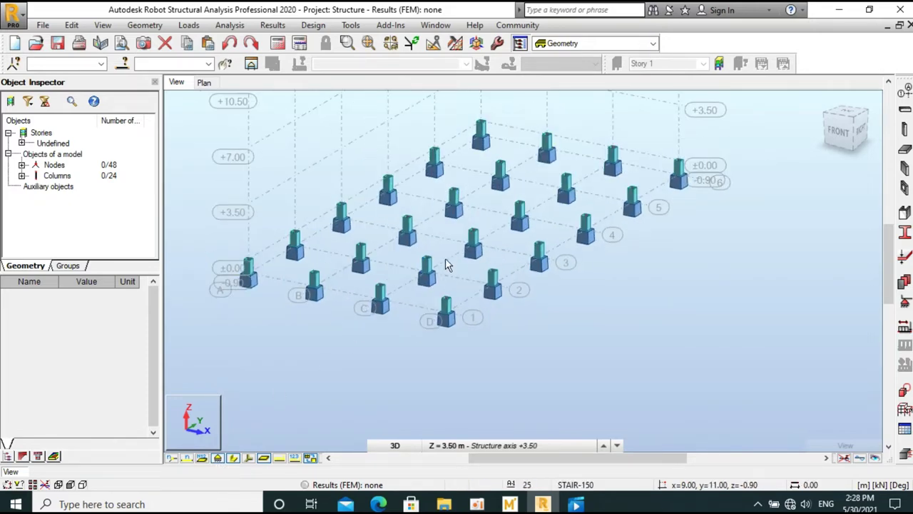
shift+middle_drag(427, 277, 468, 301)
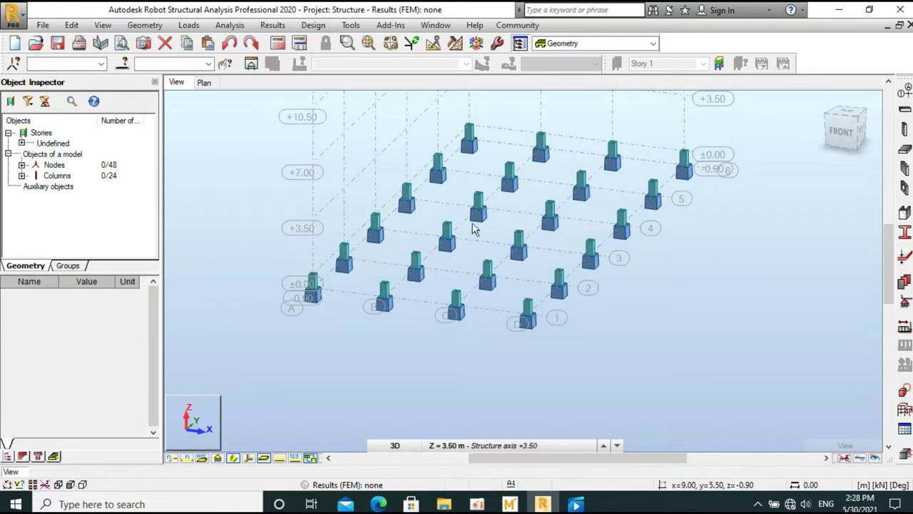
right_click(476, 207)
click(428, 302)
mouse_move(458, 316)
mouse_down()
mouse_move(384, 339)
mouse_move(398, 347)
mouse_move(448, 328)
mouse_move(481, 282)
mouse_move(457, 283)
mouse_move(463, 255)
mouse_move(464, 297)
mouse_move(438, 288)
mouse_move(449, 292)
mouse_up()
- Return to the plan view at the Base level
click(206, 81)
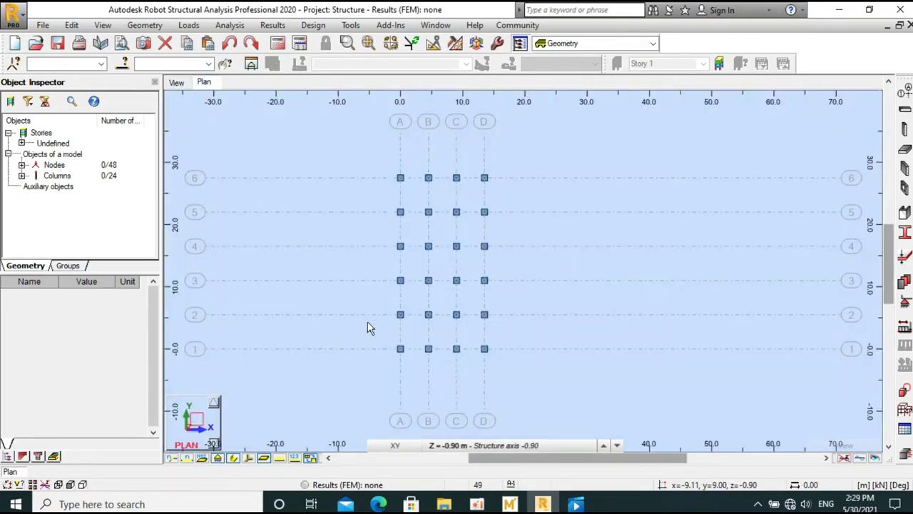
click(442, 444)
click(471, 422)
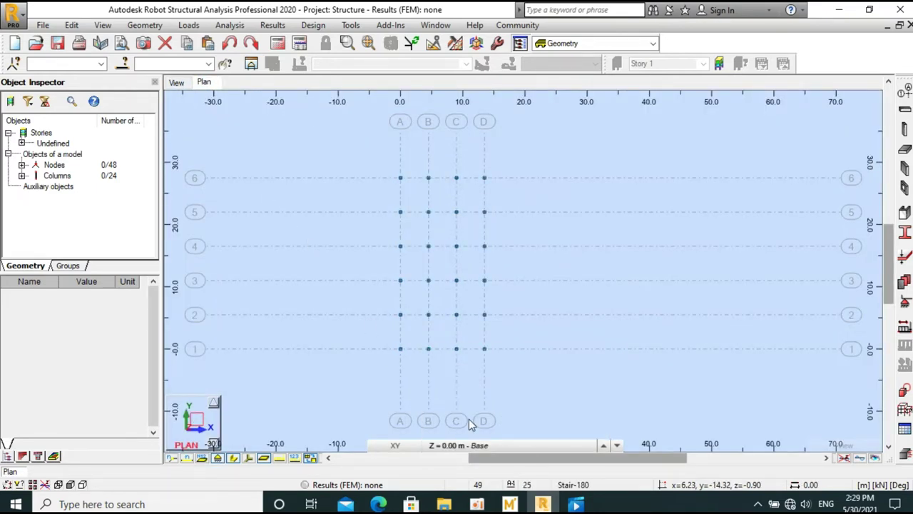
scroll(385, 191, up, 3)
scroll(424, 211, down, 1)
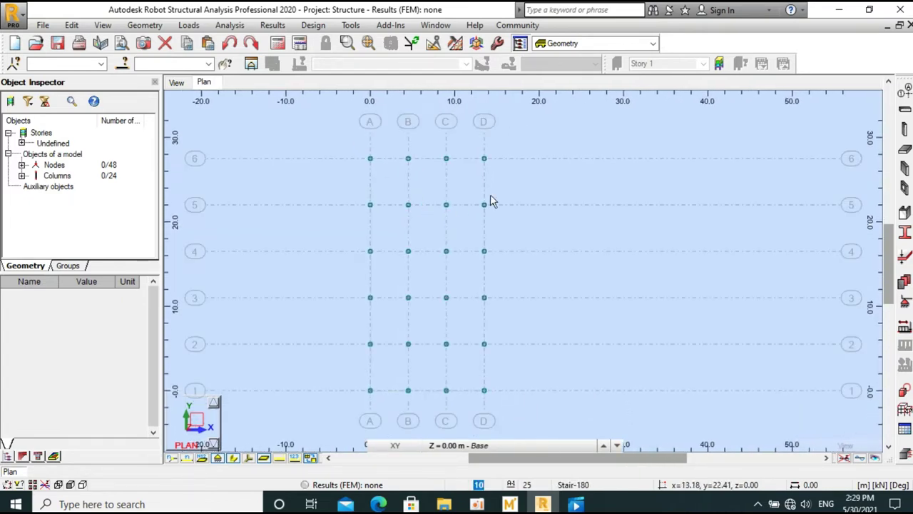
scroll(493, 199, up, 2)
scroll(481, 181, down, 1)
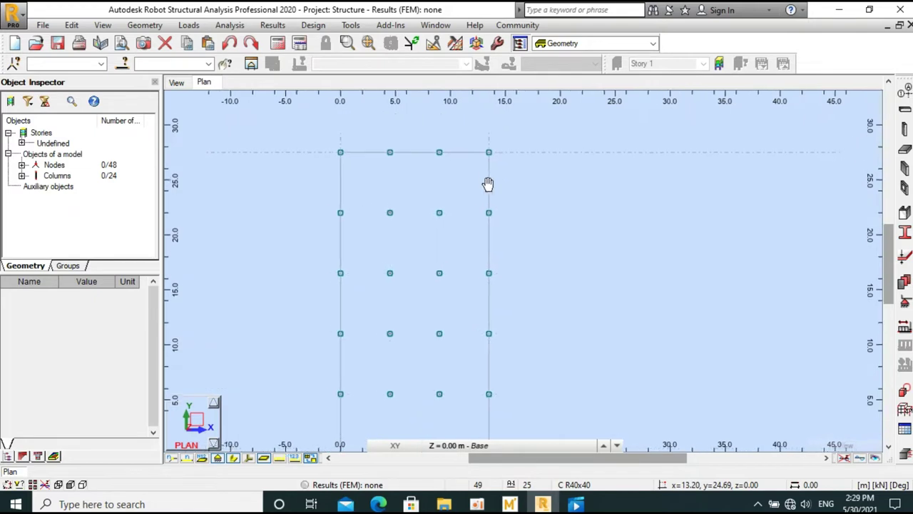
- Open the Beam dialog and expand its section list
click(905, 116)
drag(539, 95, 676, 98)
click(708, 184)
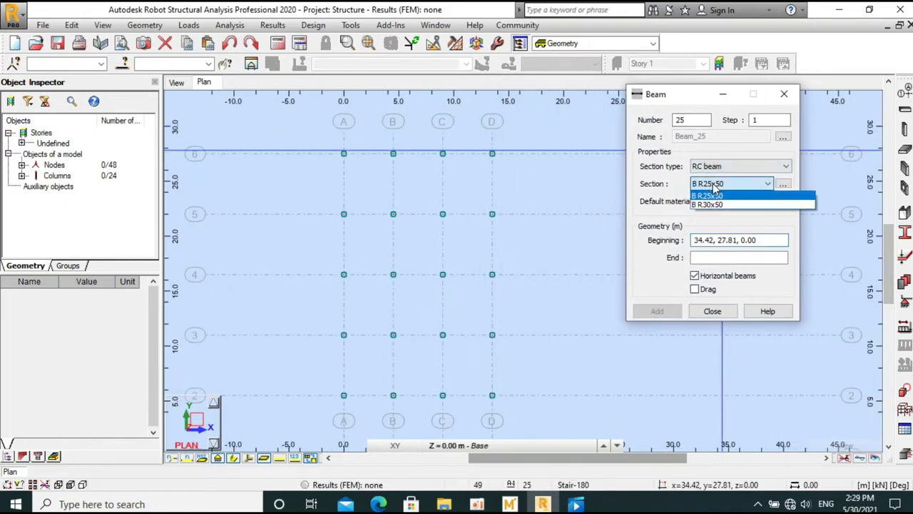
- Keep section B R25x50 and draw beams from axis A to D on rows 6, 5 and 4
click(718, 197)
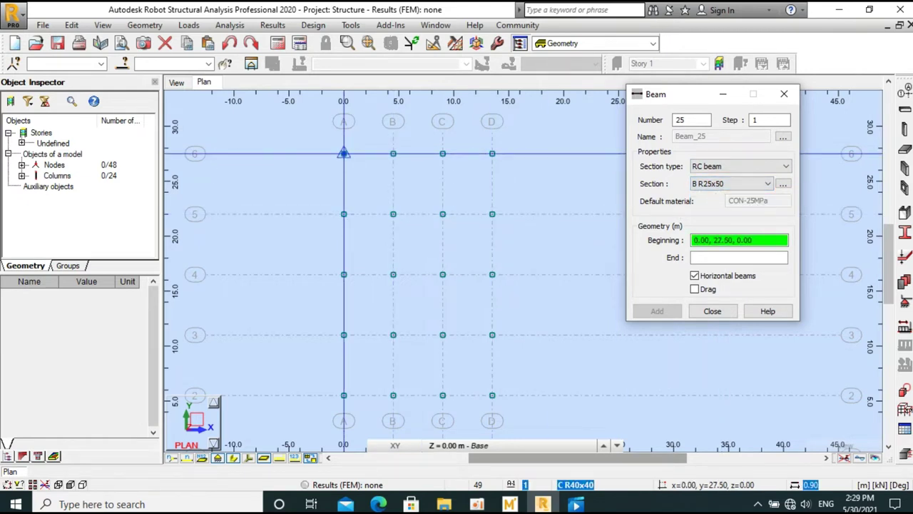
click(343, 153)
click(493, 153)
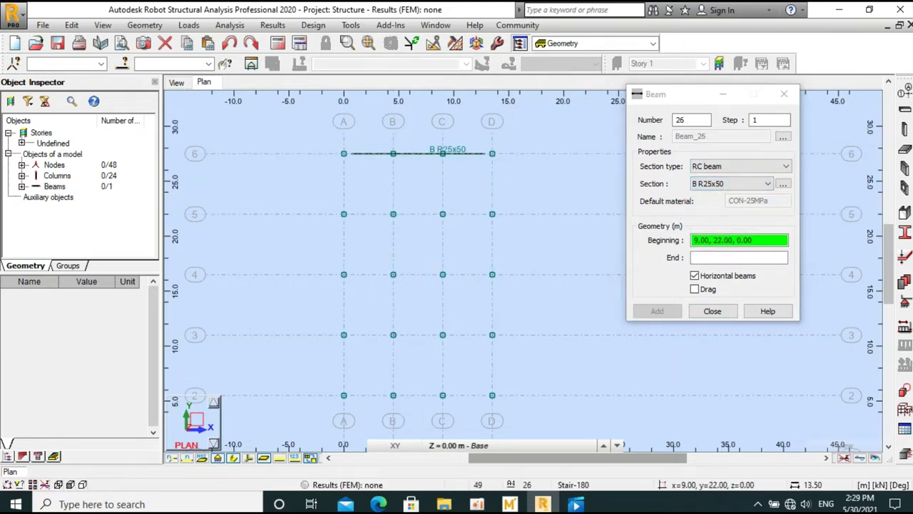
click(343, 214)
click(492, 214)
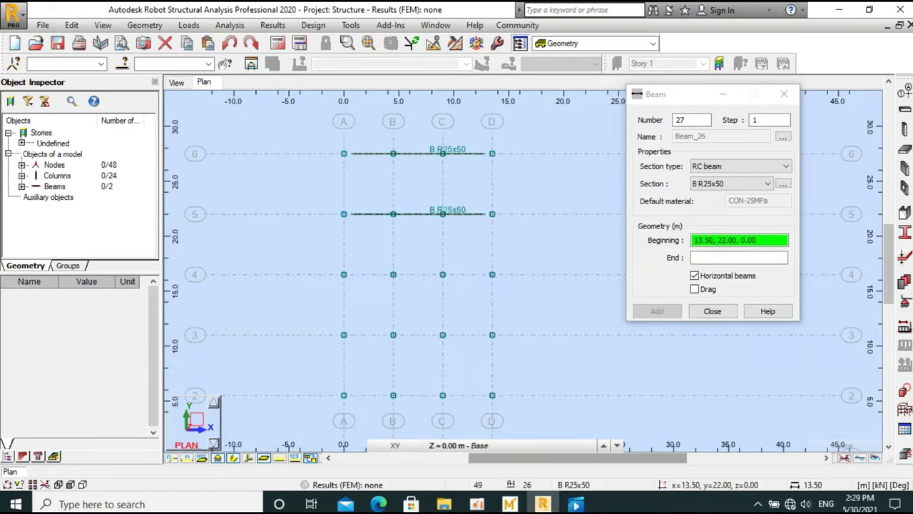
click(344, 274)
click(493, 274)
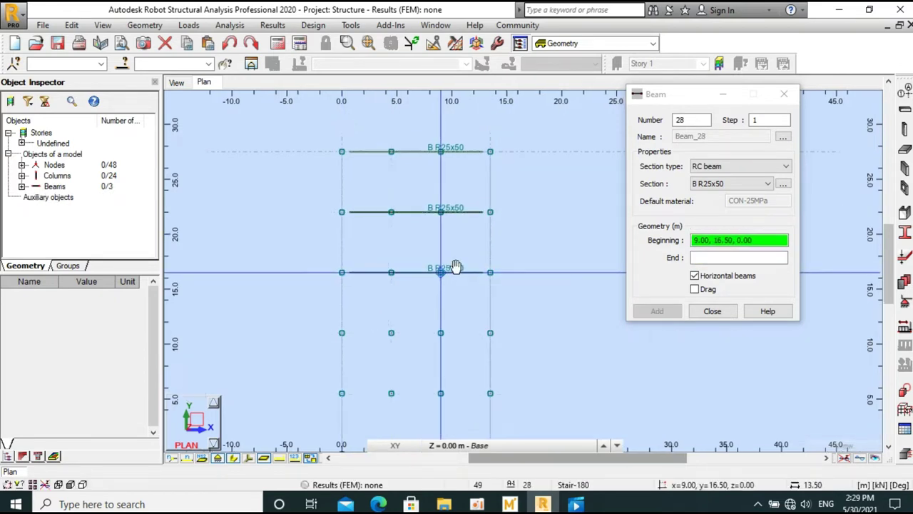
- Draw B R25x50 beams from axis A to D on rows 3, 2 and 1
middle_drag(457, 265, 447, 241)
click(334, 251)
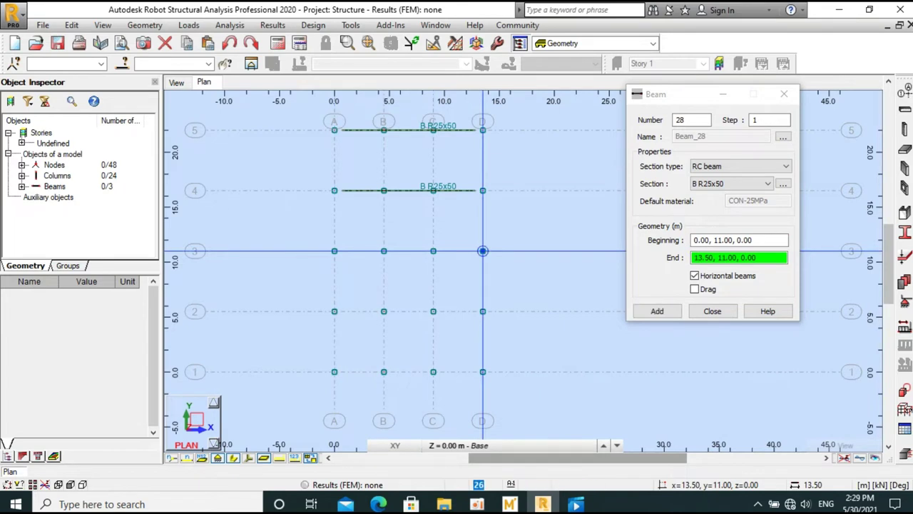
click(483, 251)
click(334, 311)
click(482, 311)
click(334, 372)
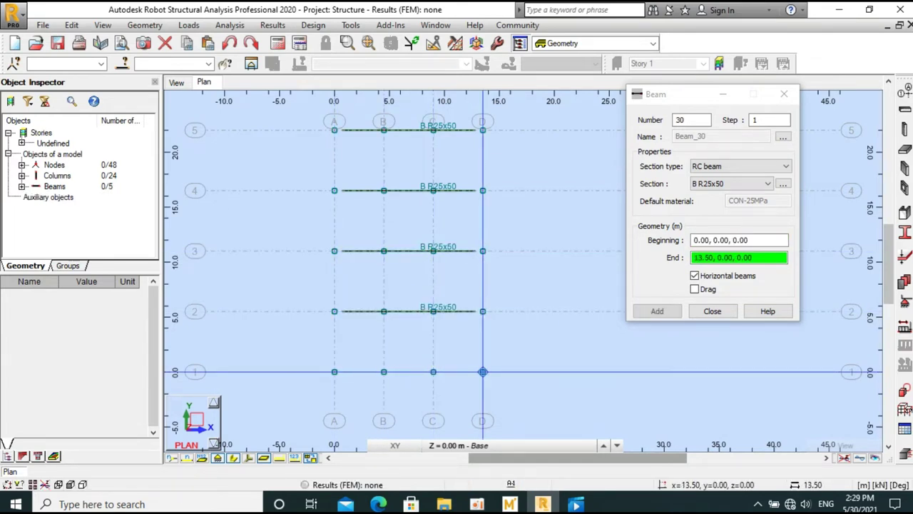
click(483, 372)
- Change the beam section to RC beam B R30x50
scroll(483, 371, down, 2)
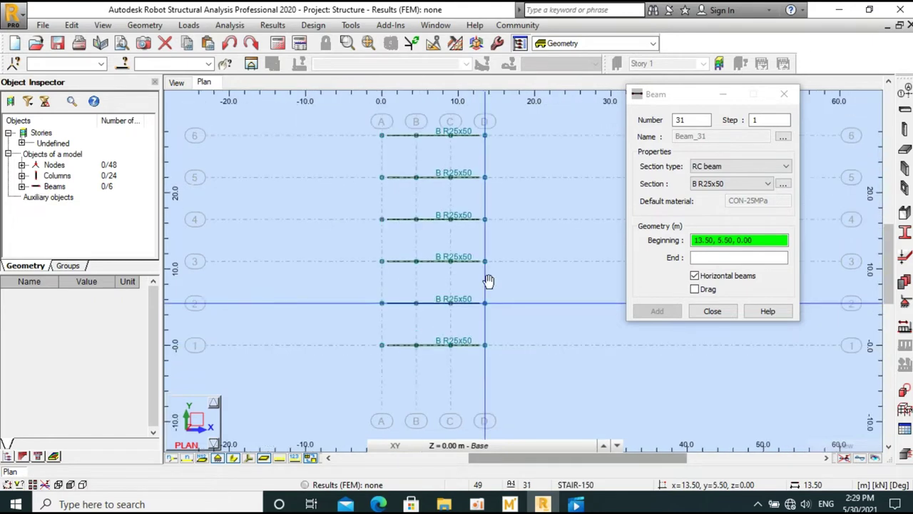
click(702, 169)
click(707, 179)
click(716, 184)
click(707, 204)
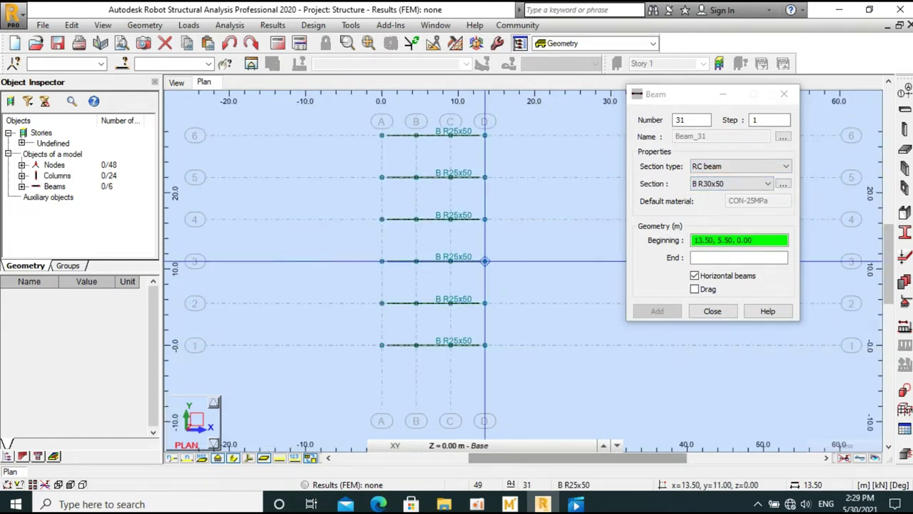
- Draw B R30x50 beams along axes A, B, C and D from row 6 to row 1
click(382, 135)
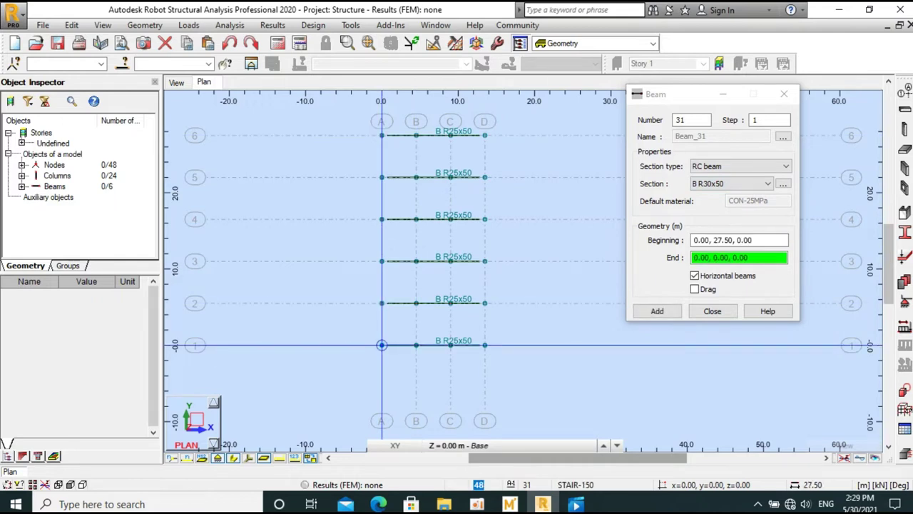
click(381, 346)
click(416, 135)
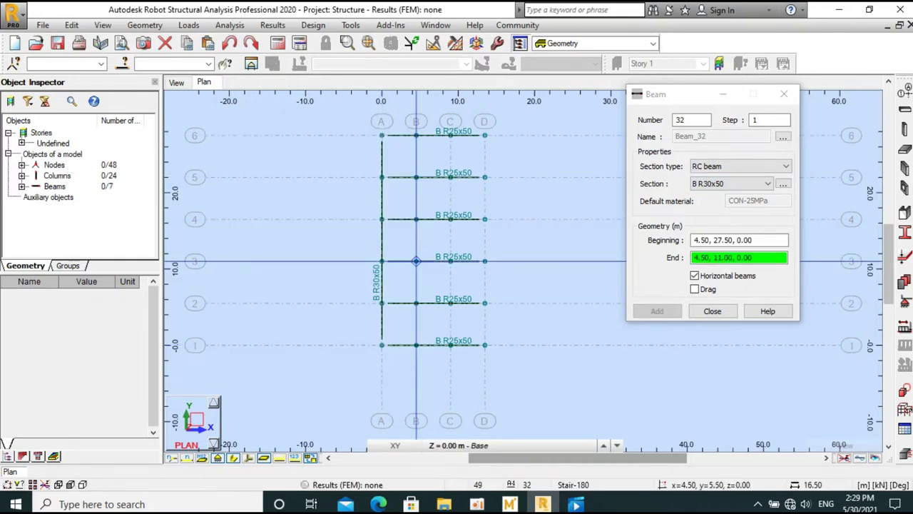
click(416, 346)
click(450, 135)
click(451, 346)
click(485, 135)
click(484, 345)
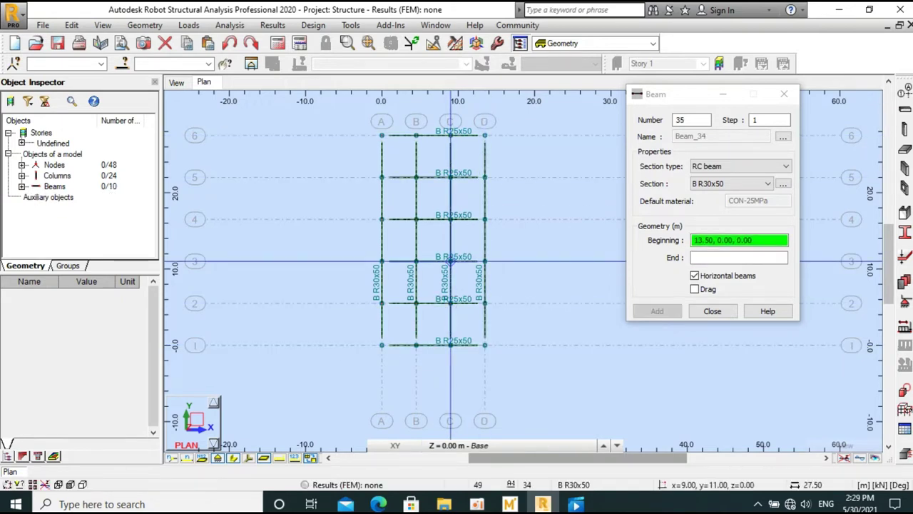
- Close the Beam dialog and recentre the plan on the beam grid
scroll(381, 238, up, 5)
scroll(433, 185, down, 1)
scroll(427, 221, down, 2)
scroll(422, 256, down, 1)
mouse_move(421, 256)
middle_down()
mouse_move(461, 247)
mouse_move(500, 255)
mouse_move(498, 315)
mouse_move(430, 267)
mouse_move(412, 193)
mouse_move(485, 243)
mouse_move(450, 267)
mouse_move(403, 274)
mouse_move(526, 259)
middle_up()
click(706, 309)
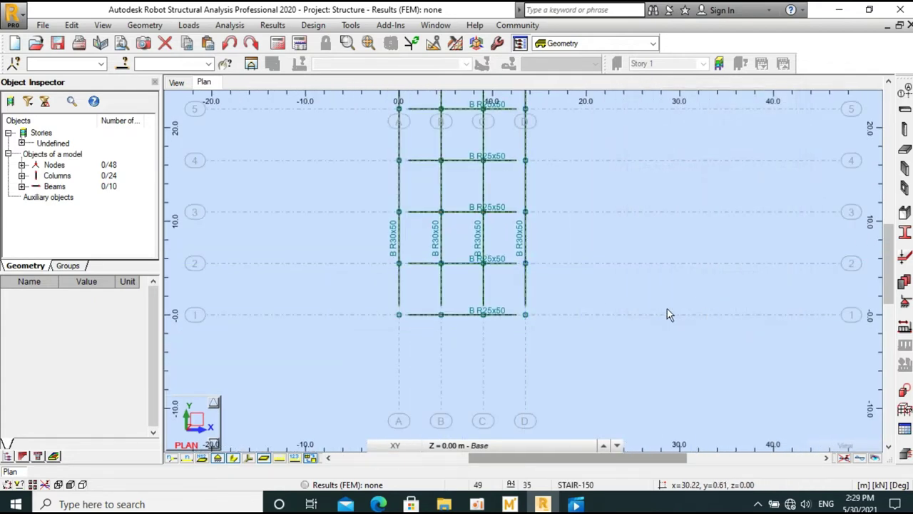
scroll(577, 290, down, 1)
scroll(538, 239, up, 1)
mouse_move(538, 239)
middle_down()
mouse_move(533, 261)
mouse_move(473, 264)
mouse_move(519, 264)
middle_up()
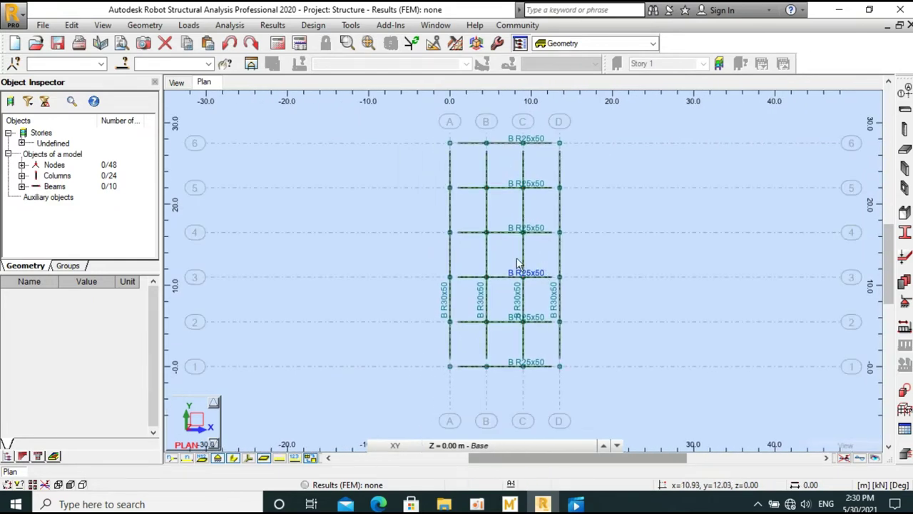
- Switch to the 3D view and colour bars by section with a colour legend
click(177, 82)
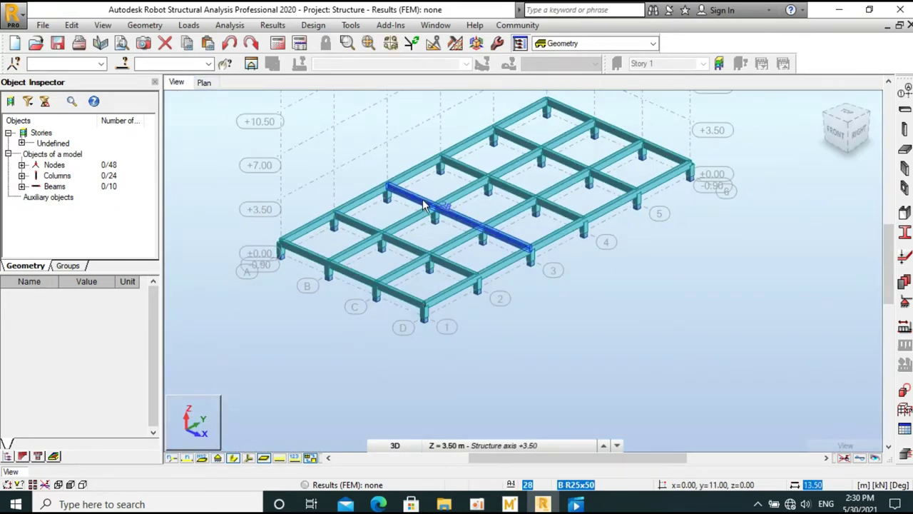
right_click(275, 137)
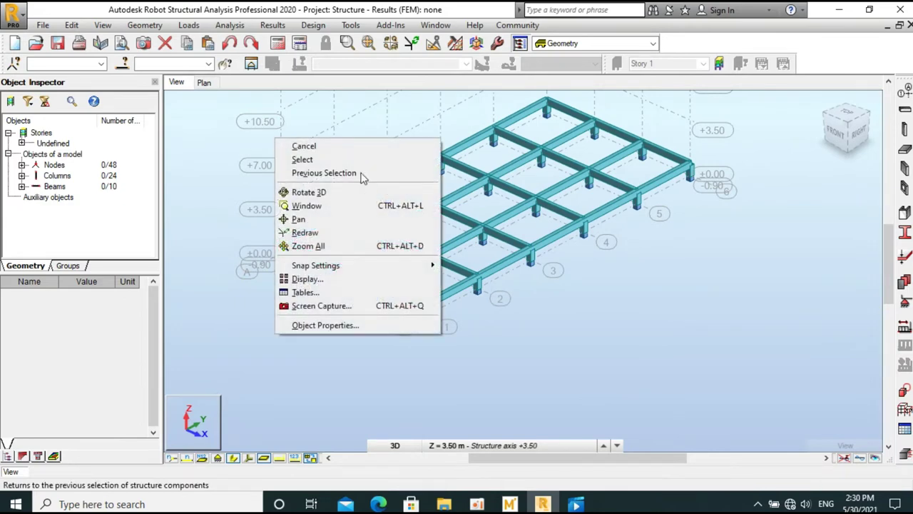
click(338, 279)
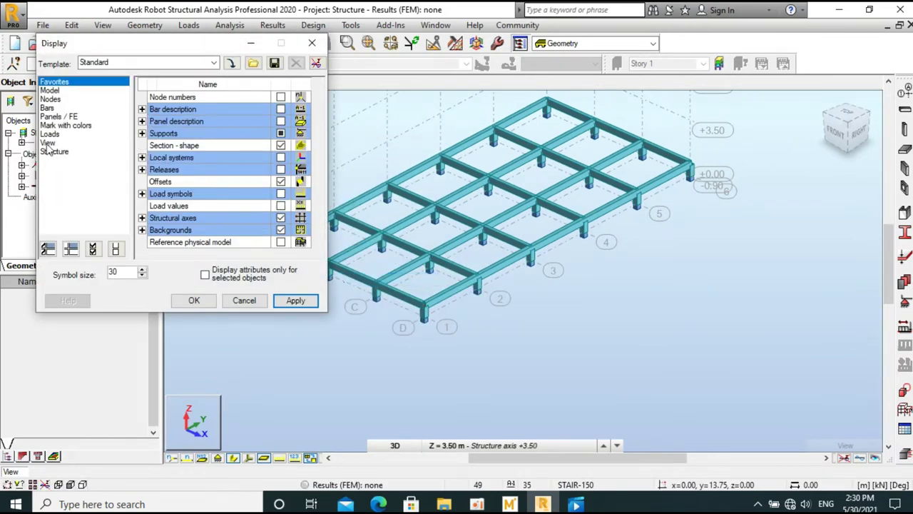
click(48, 142)
click(47, 108)
click(280, 136)
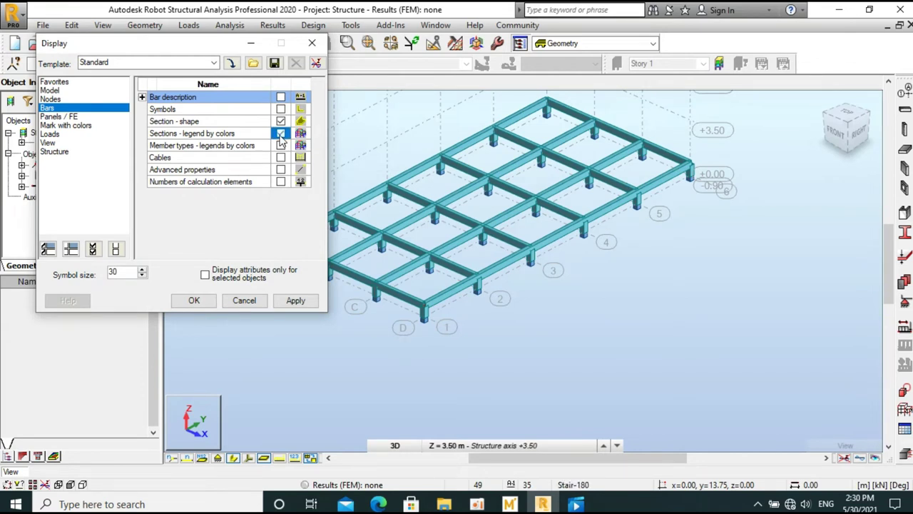
click(295, 300)
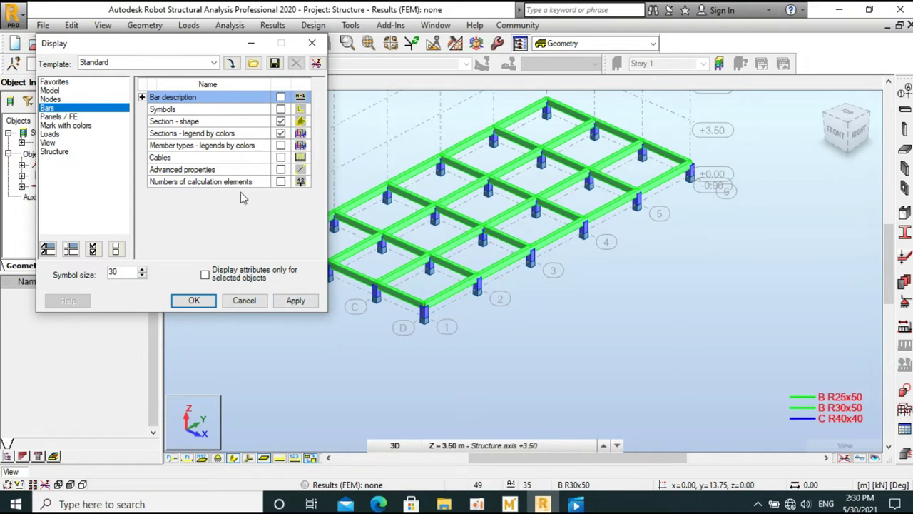
- Try member-type colouring, then restore section colouring and close the Display settings
click(281, 122)
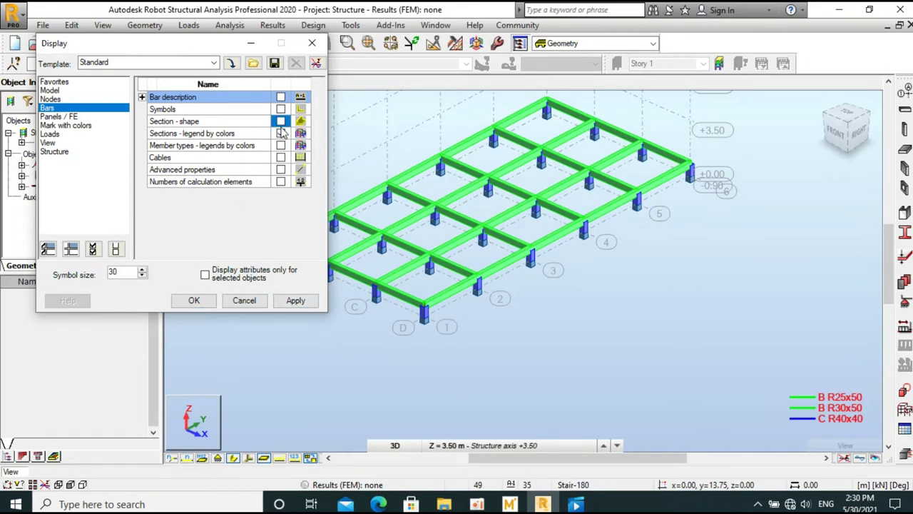
click(281, 146)
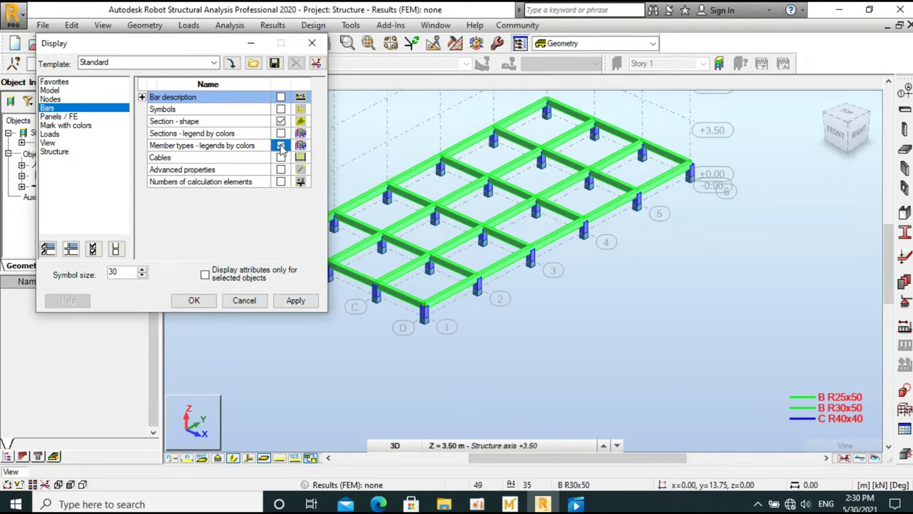
click(296, 301)
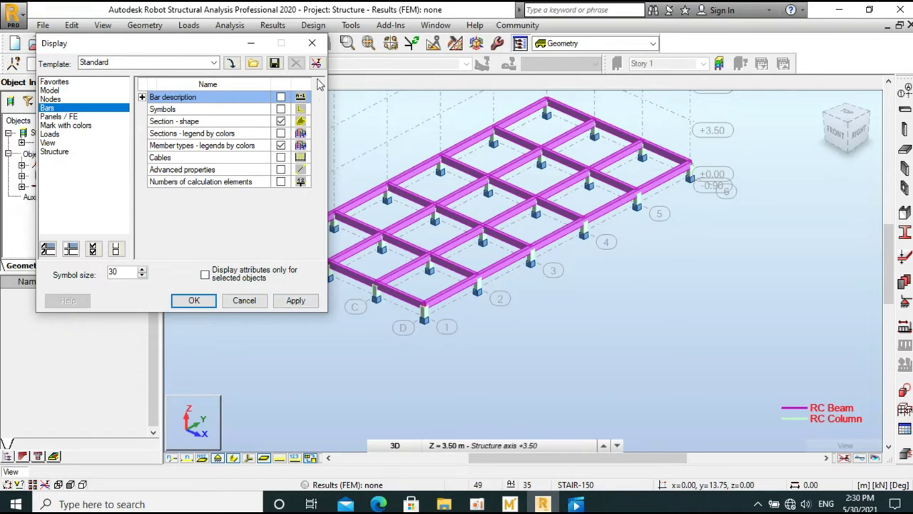
click(281, 134)
click(294, 305)
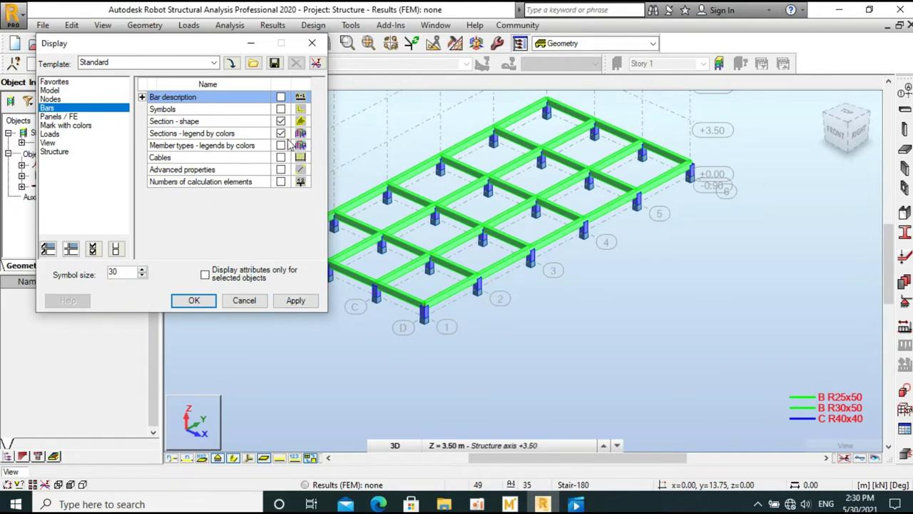
click(311, 43)
scroll(347, 275, up, 3)
scroll(332, 243, down, 1)
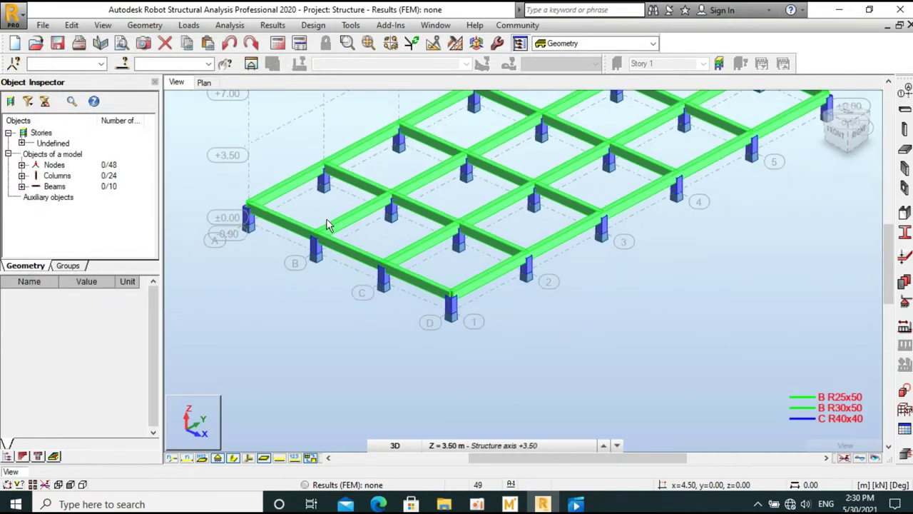
- In the Sections list, recolour B R25x50 light cyan and save the modified section
click(905, 233)
drag(543, 82, 616, 95)
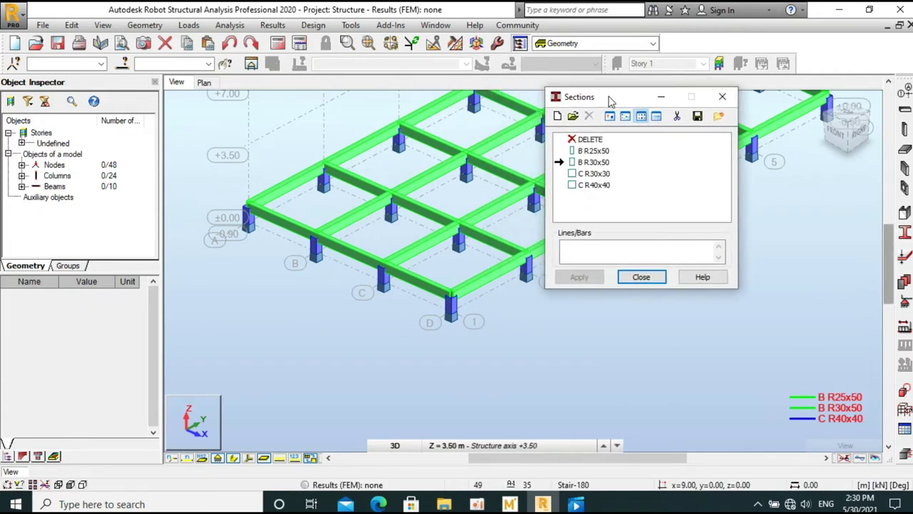
click(614, 159)
double_click(606, 149)
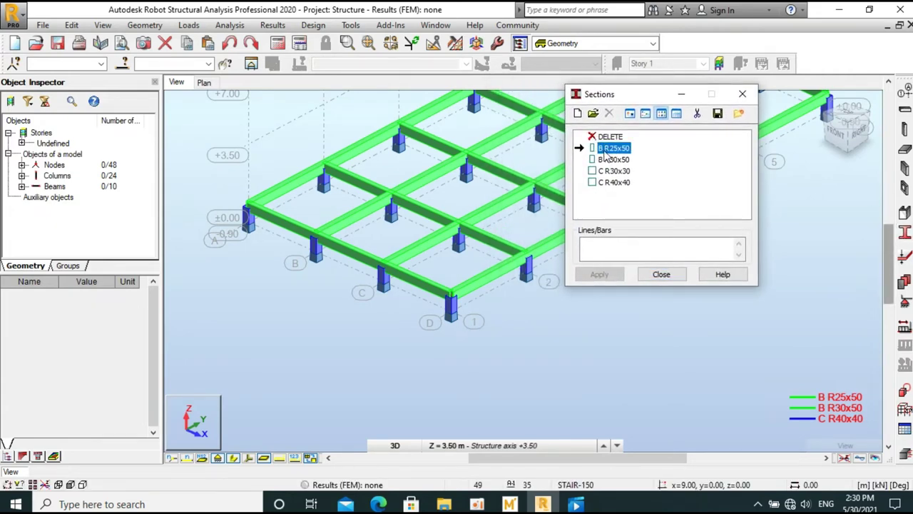
drag(669, 181, 612, 147)
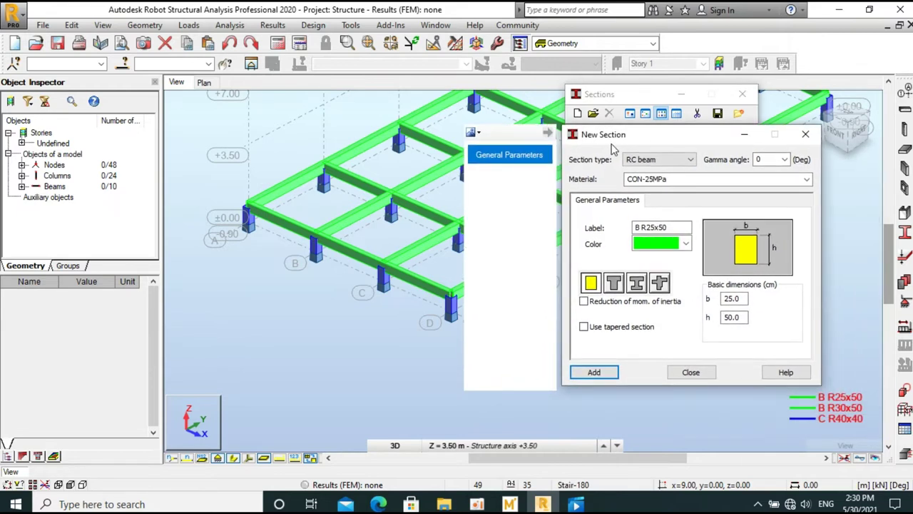
click(671, 244)
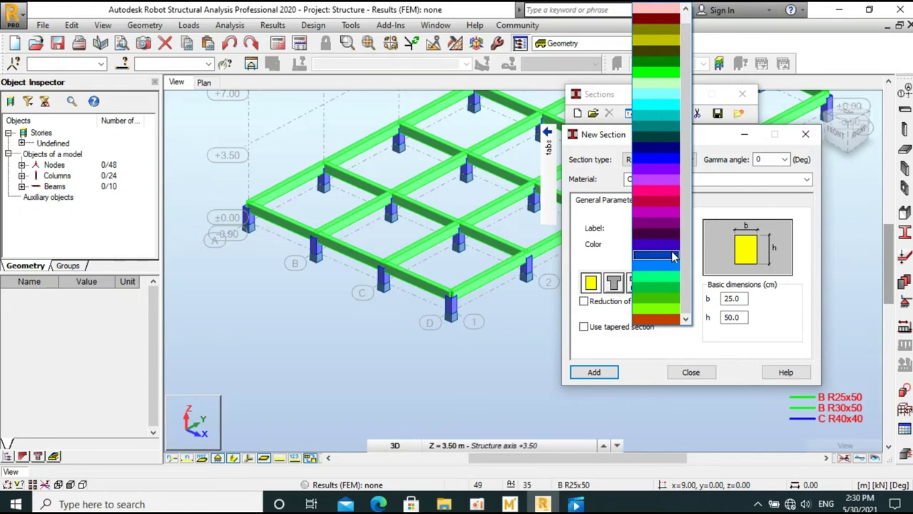
click(662, 113)
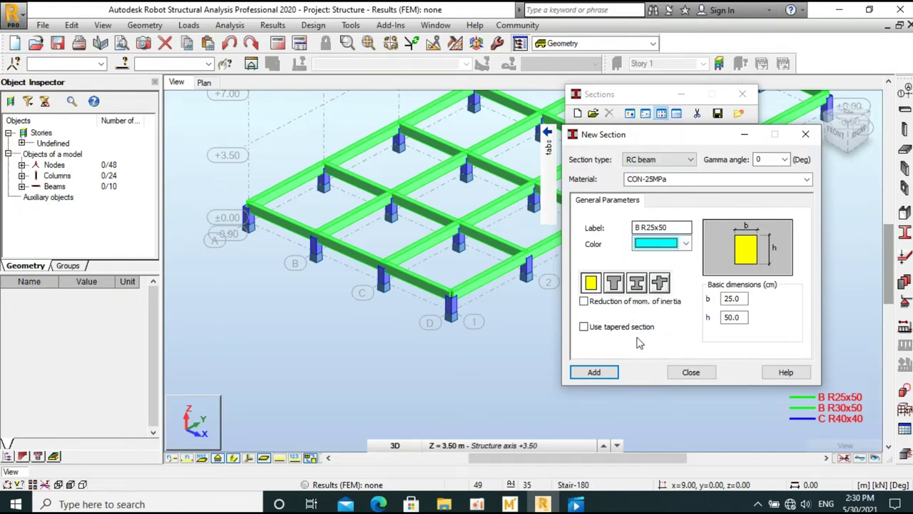
click(595, 372)
click(709, 292)
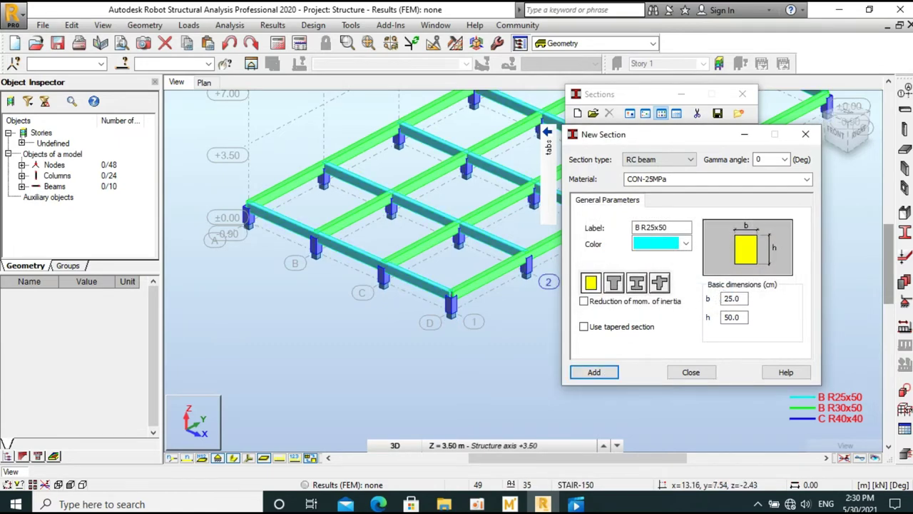
drag(660, 146, 584, 136)
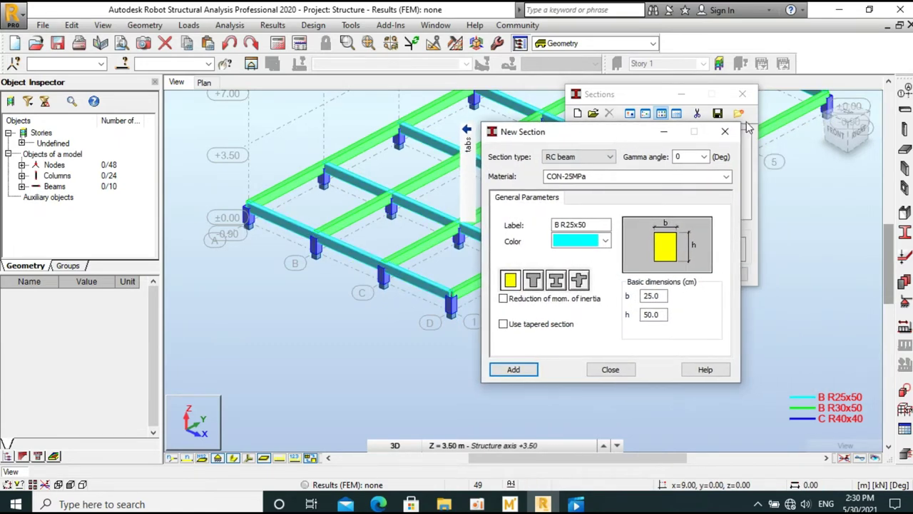
click(610, 370)
click(614, 182)
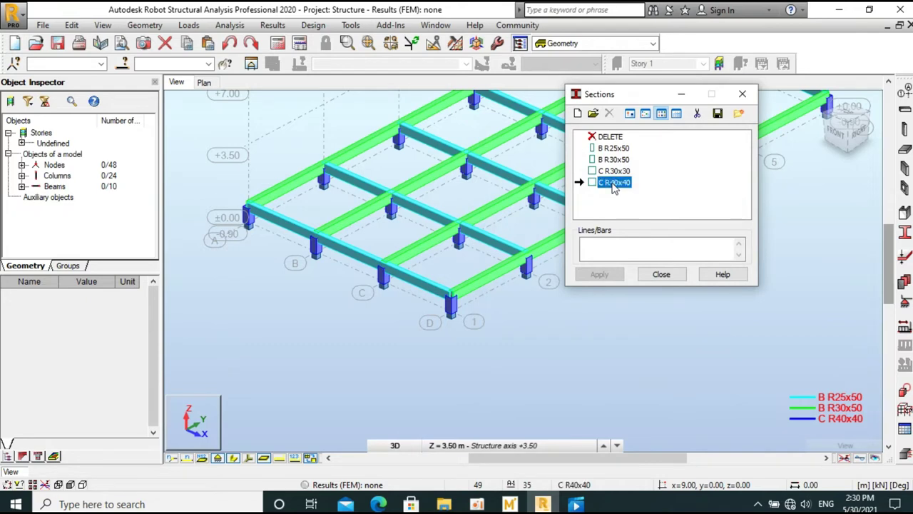
- Recolour the C R40x40 column section dark navy blue and save it
double_click(612, 184)
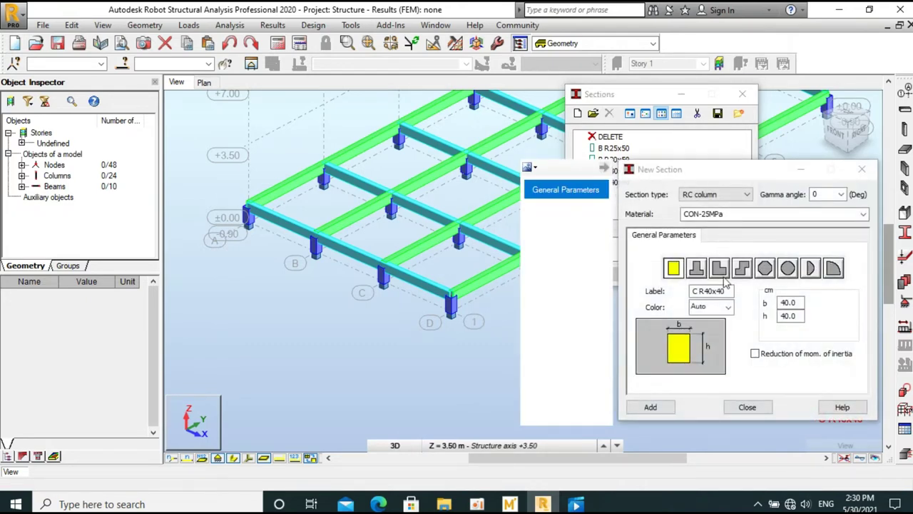
click(726, 307)
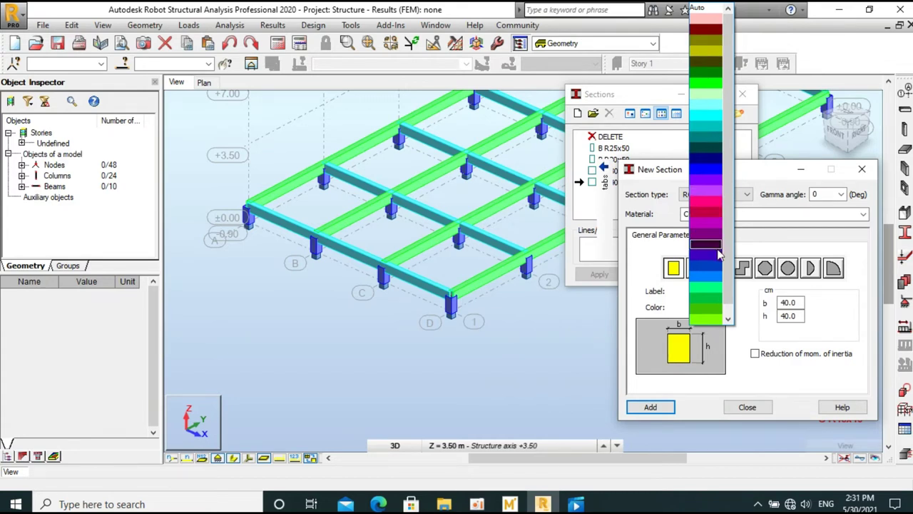
click(706, 158)
click(662, 403)
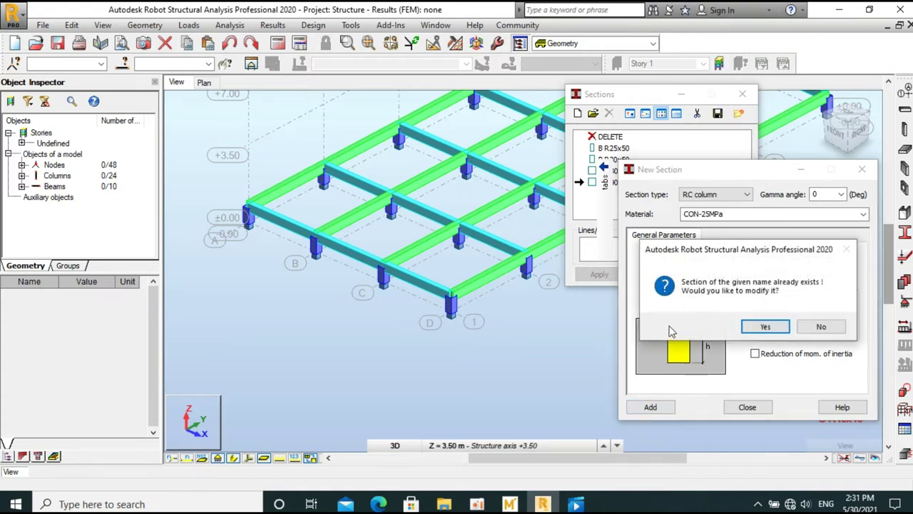
click(765, 329)
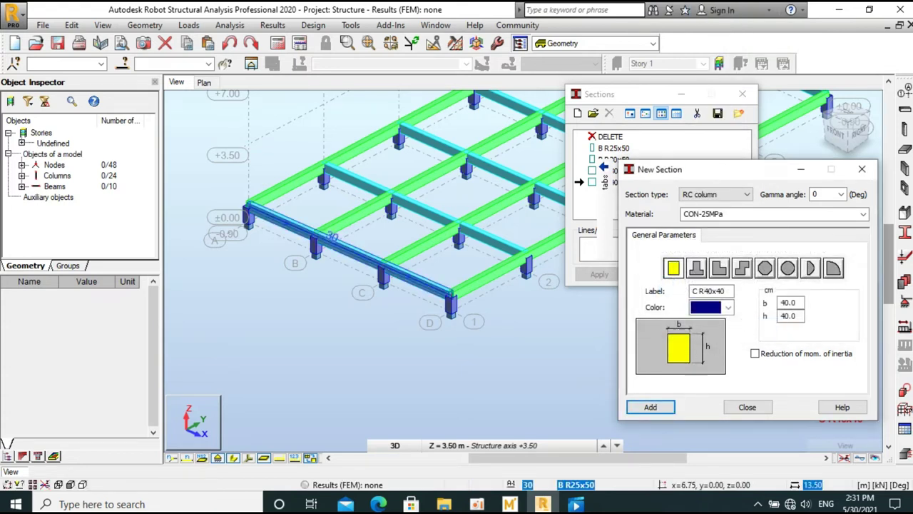
- Change the C R40x40 colour to purple, save it, and close the section editor
click(727, 311)
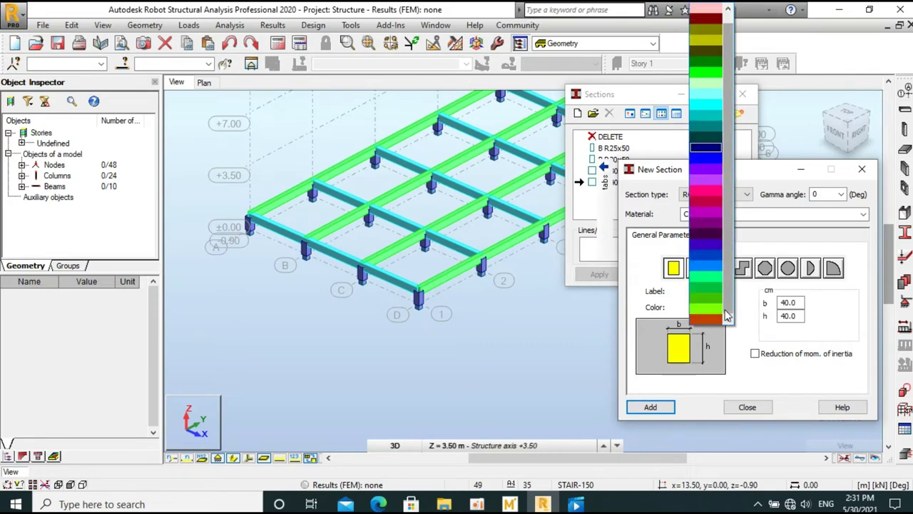
click(711, 223)
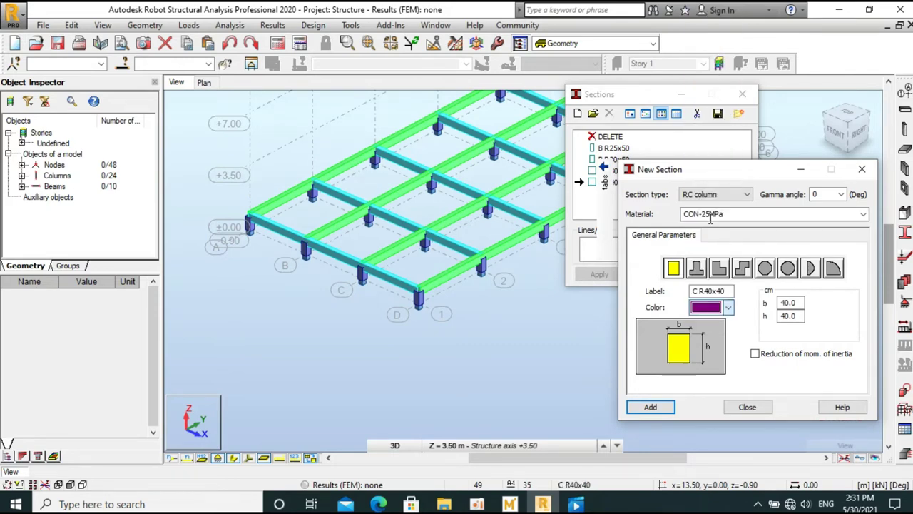
click(650, 406)
click(765, 327)
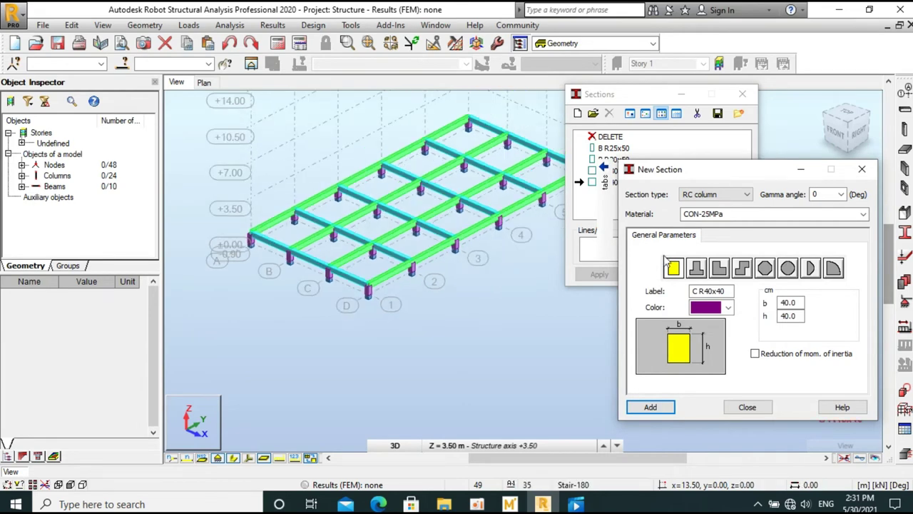
click(861, 169)
click(610, 159)
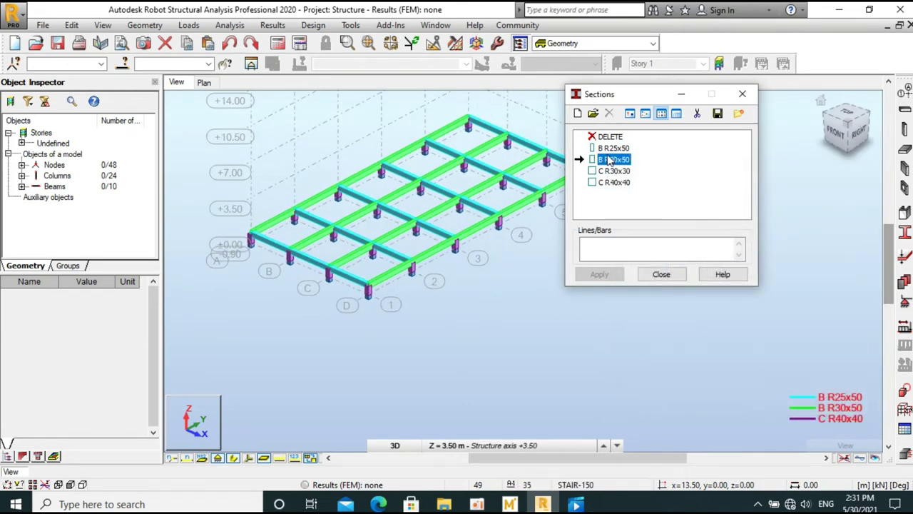
- Give the B R30x50 beam section a light green colour and save it
click(612, 149)
double_click(612, 160)
click(743, 280)
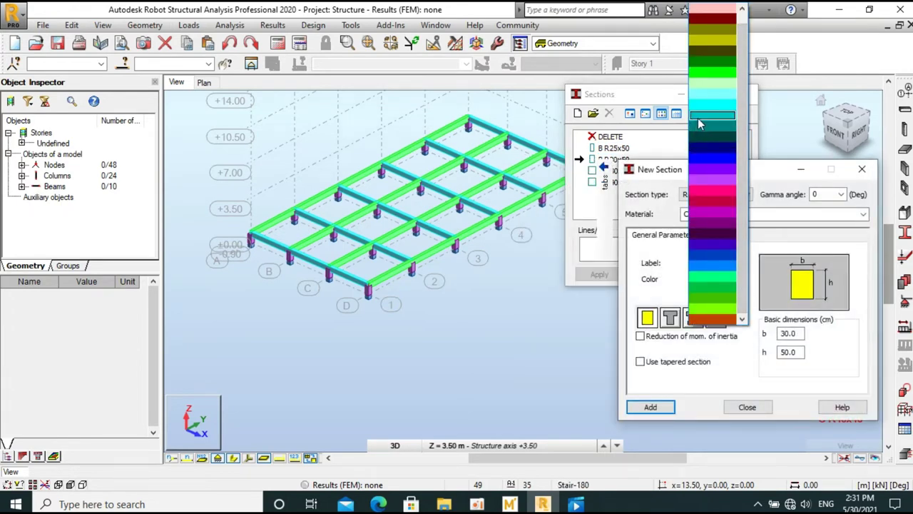
click(712, 83)
click(651, 408)
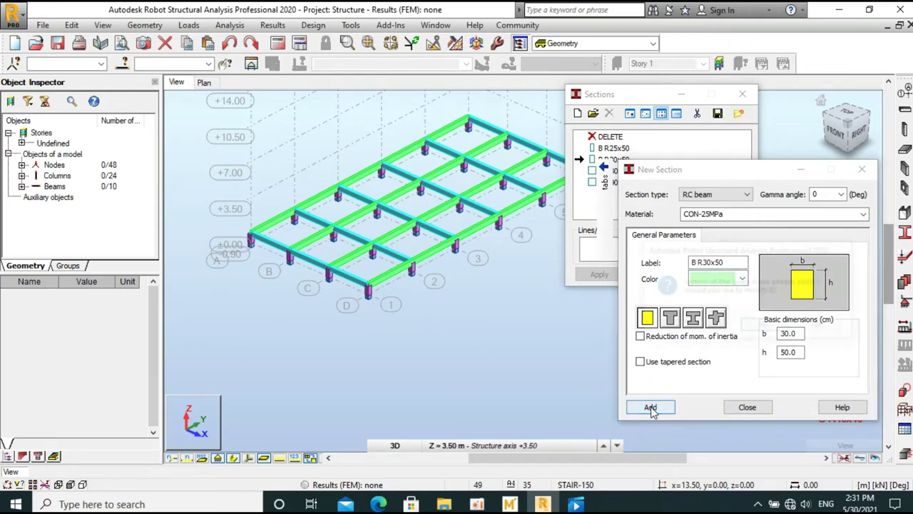
click(762, 326)
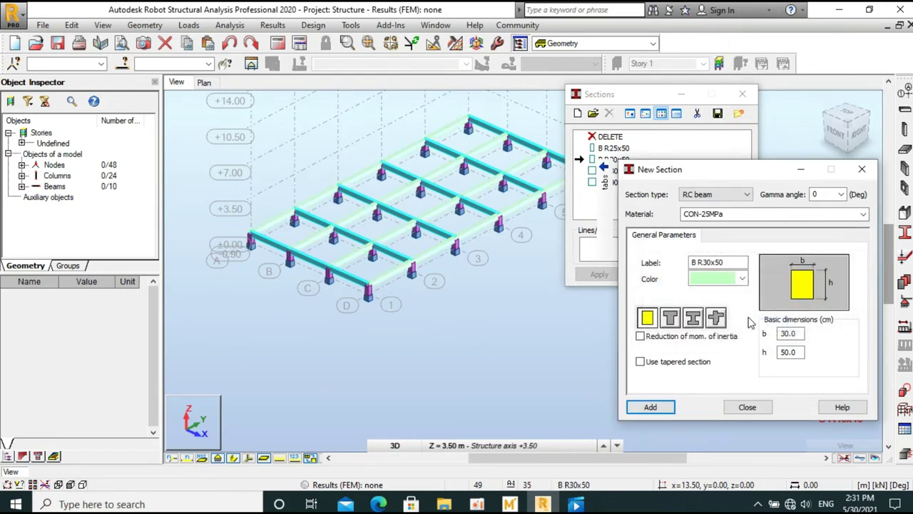
- Switch the B R30x50 colour to teal, save it, and close the editor
click(742, 279)
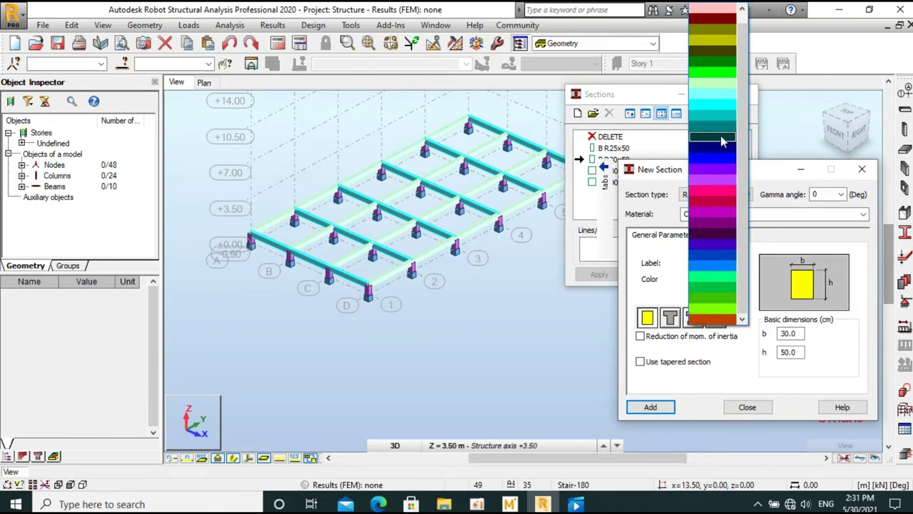
click(722, 140)
click(650, 407)
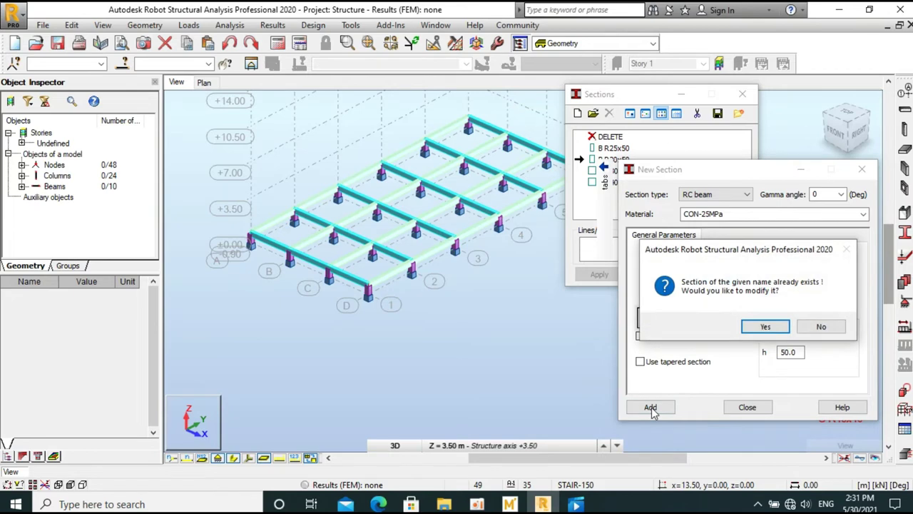
click(761, 326)
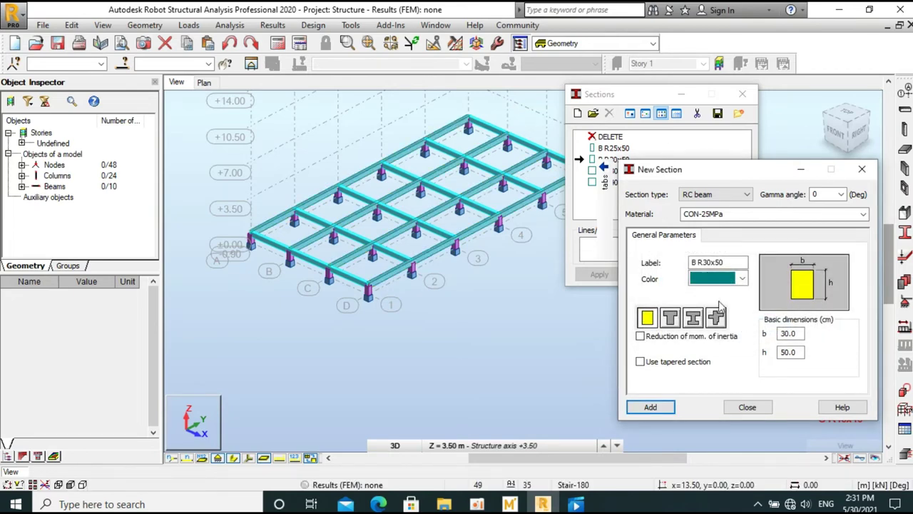
drag(825, 171, 805, 175)
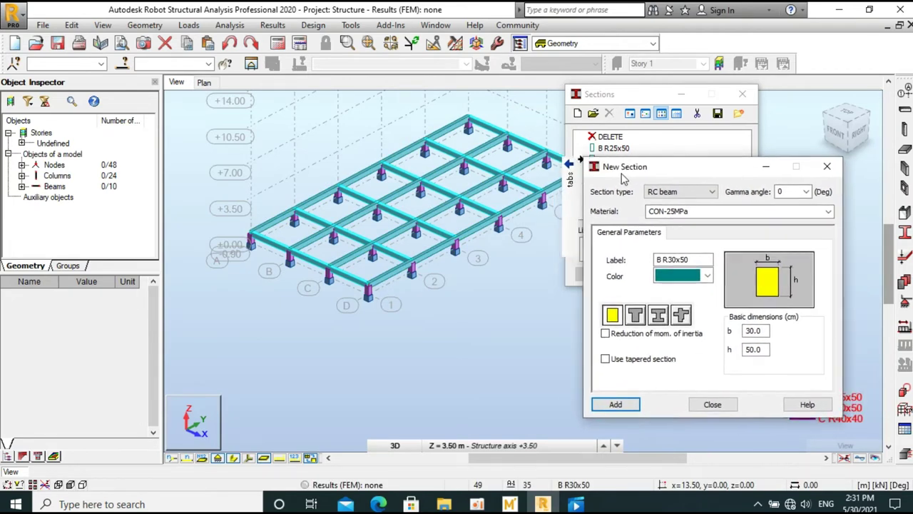
click(842, 168)
- Recolour the B R25x50 section a magenta-violet shade and save it
double_click(614, 148)
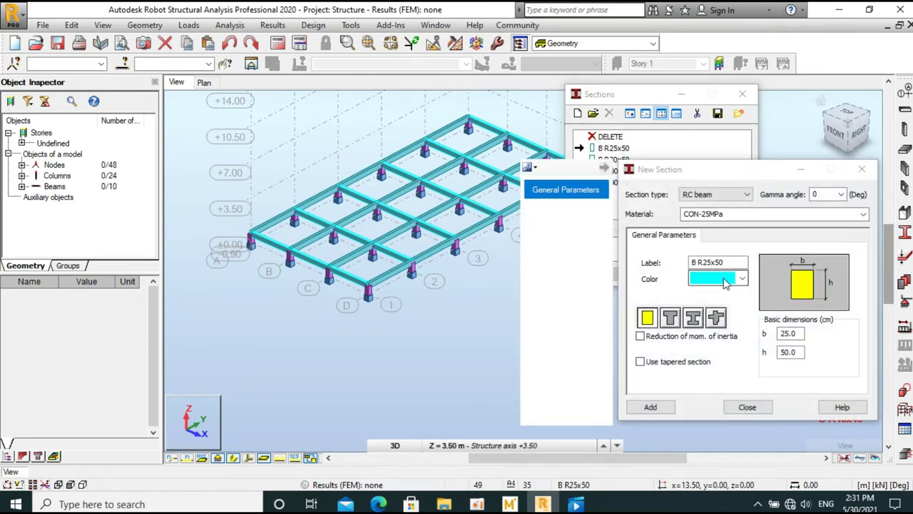
click(725, 283)
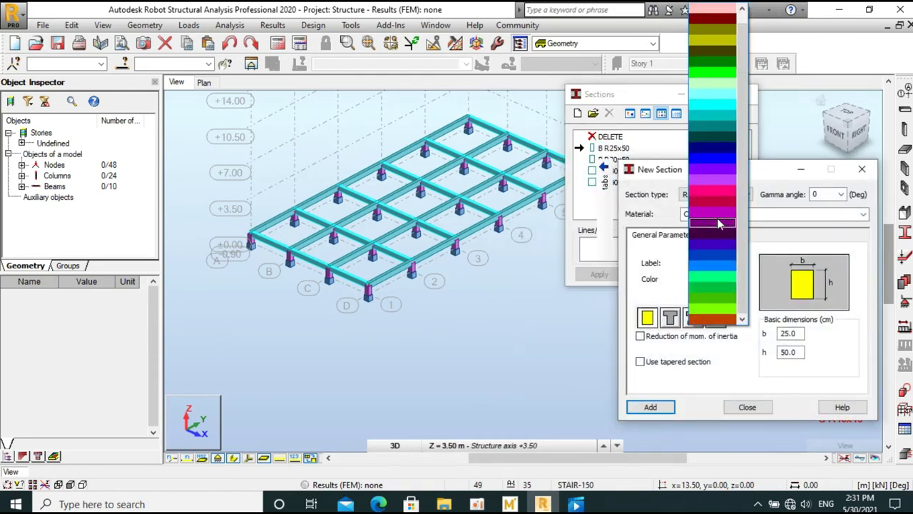
click(716, 178)
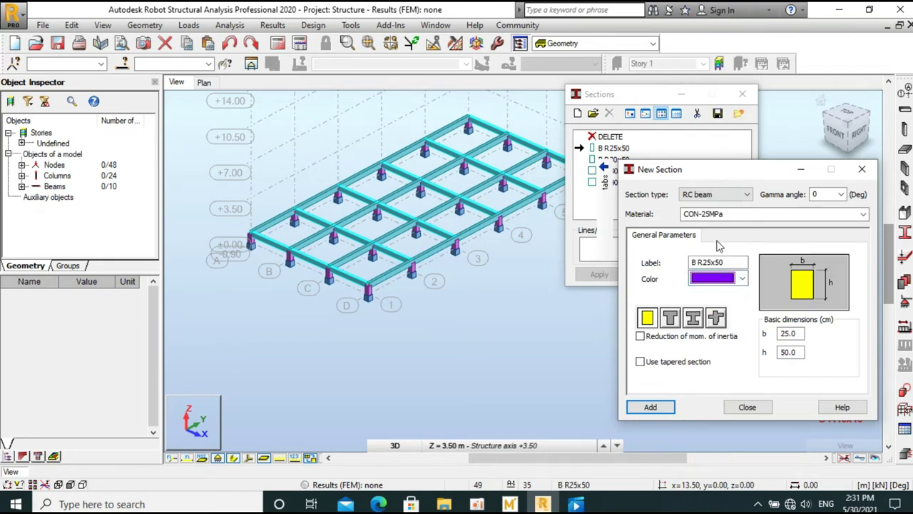
click(742, 278)
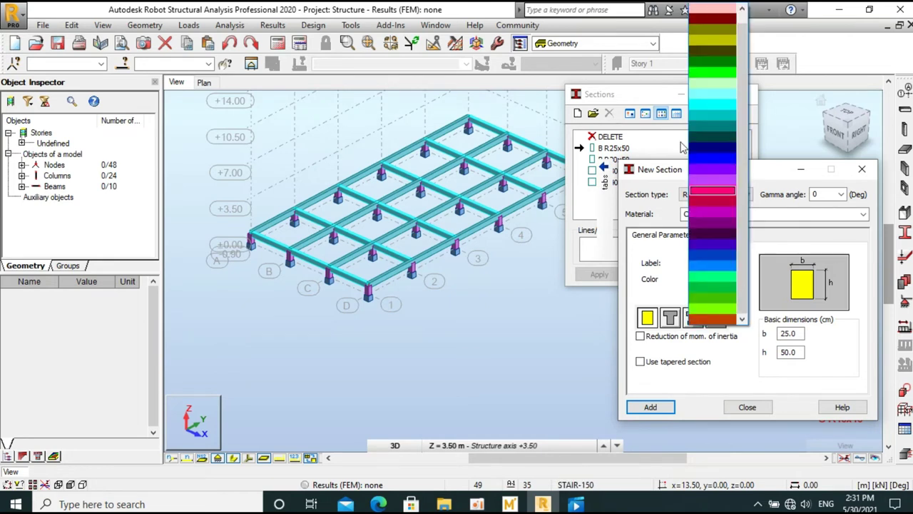
click(724, 189)
click(651, 407)
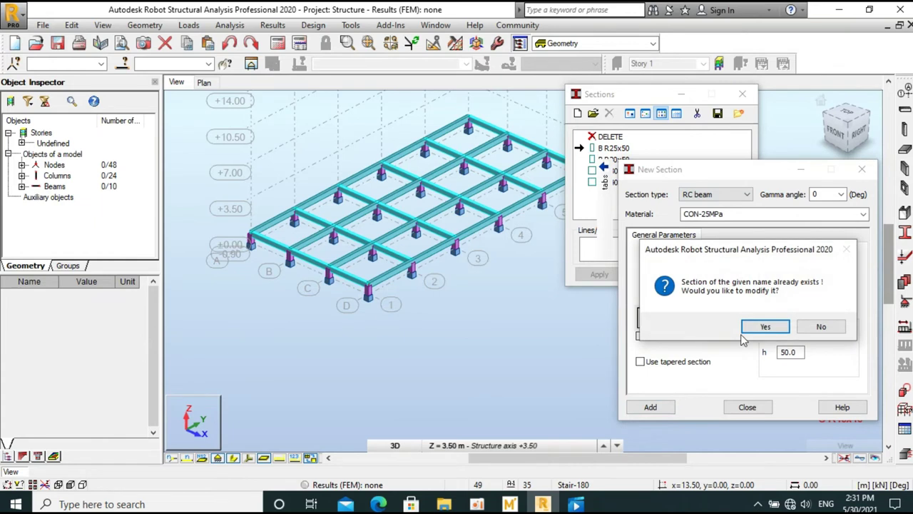
click(756, 332)
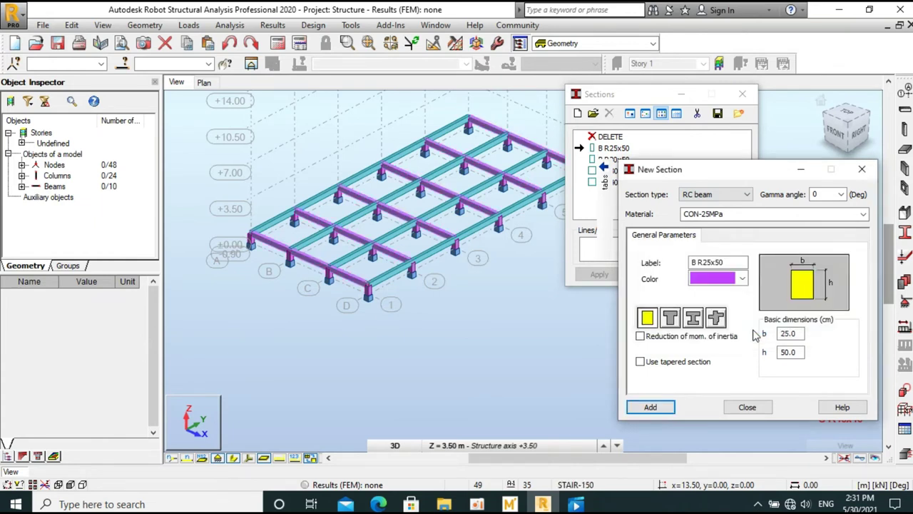
- Set the B R25x50 colour to green, save it, and close the section editor
click(739, 279)
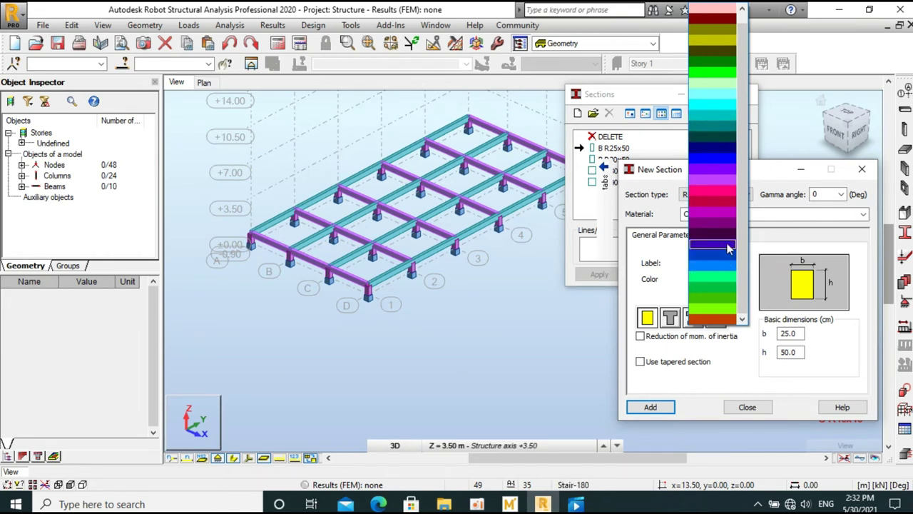
scroll(714, 86, up, 1)
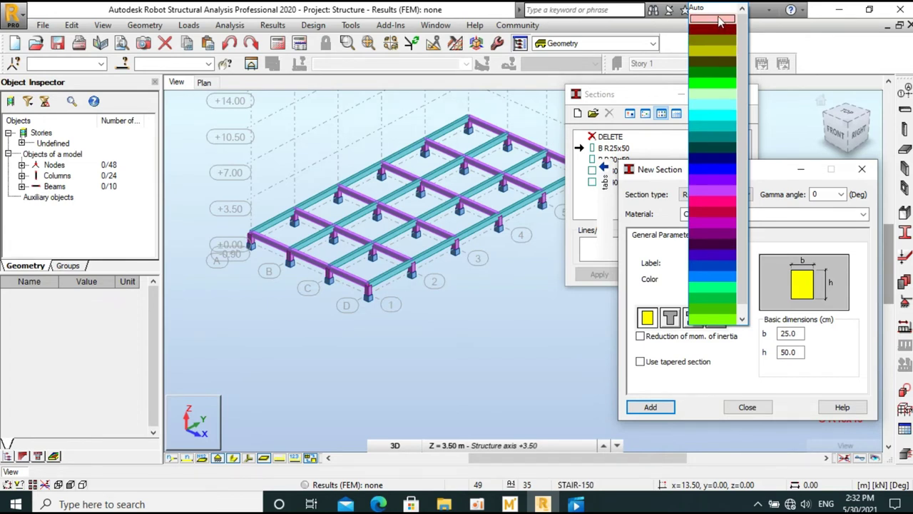
click(718, 107)
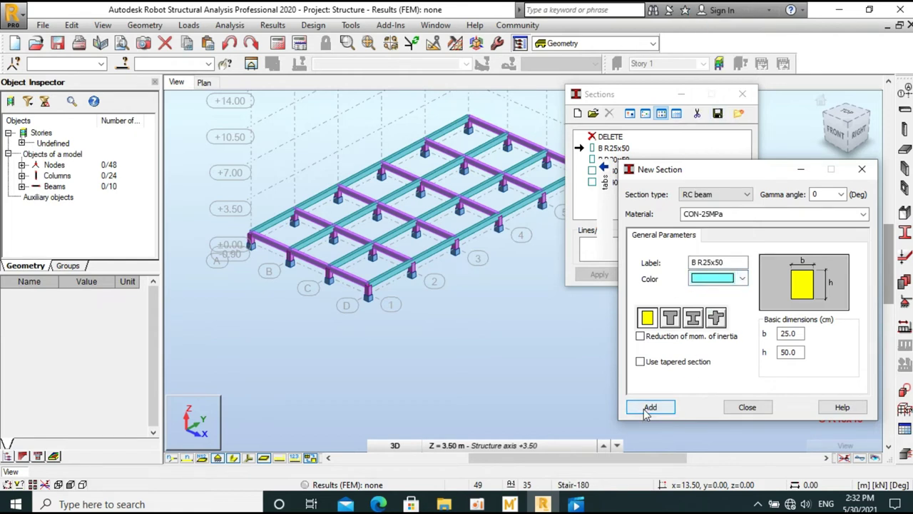
click(718, 280)
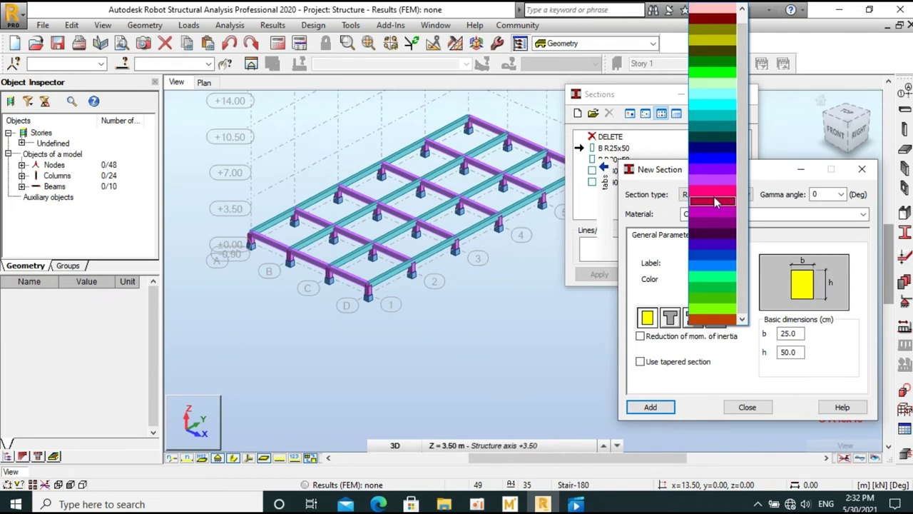
click(714, 289)
click(645, 413)
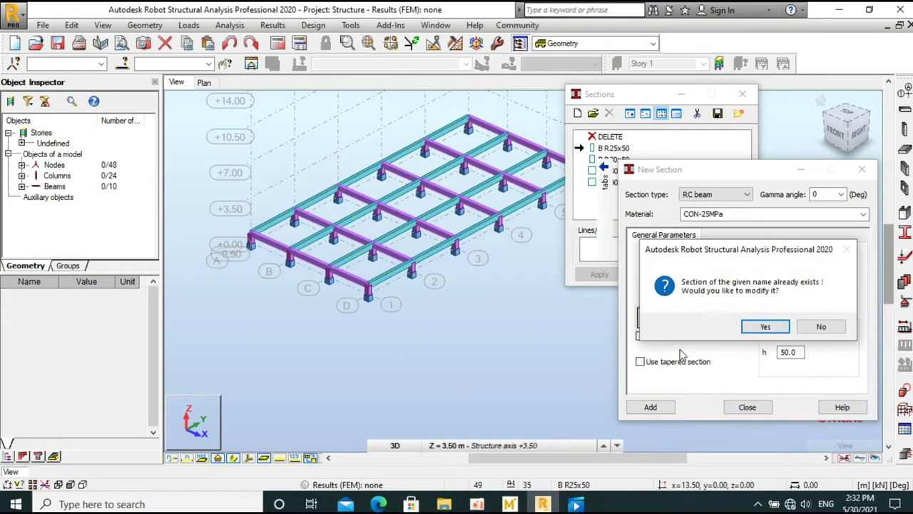
click(767, 324)
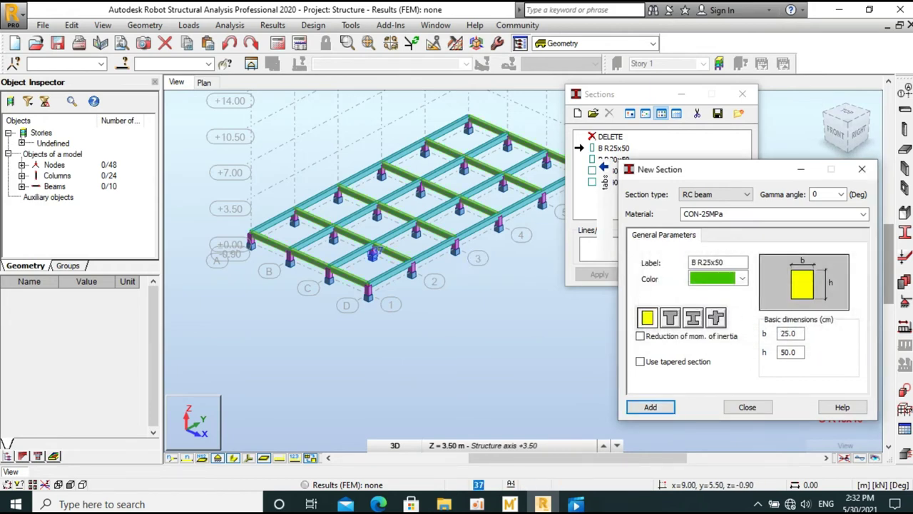
click(747, 408)
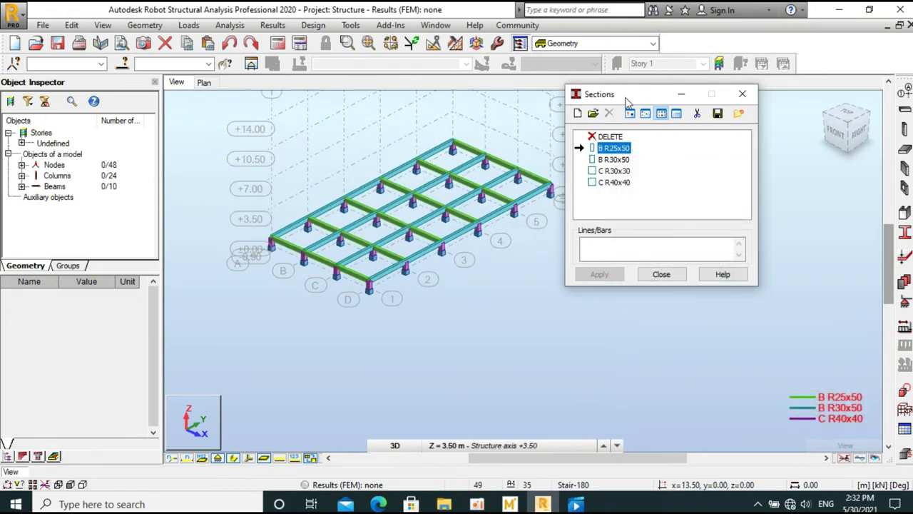
- Close the Sections list, switch to the plan view, and window-select the whole grid
drag(622, 104, 638, 109)
click(686, 280)
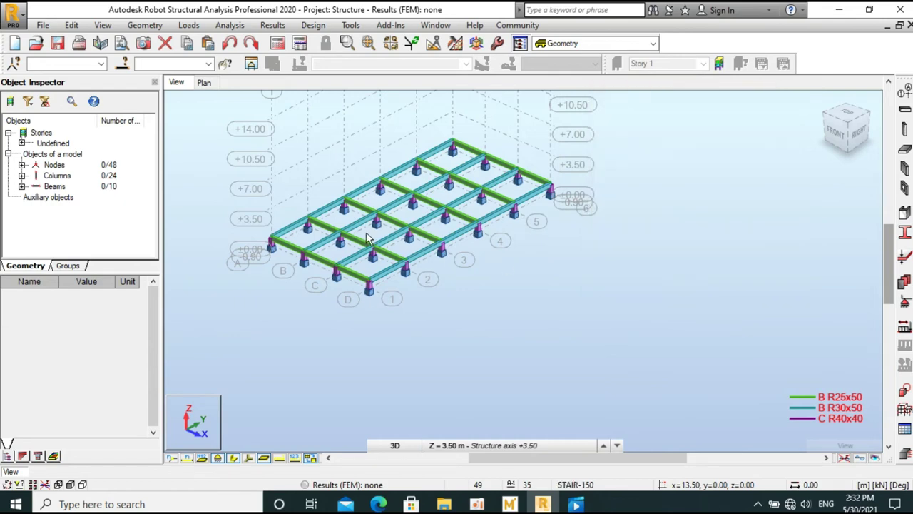
scroll(368, 235, up, 3)
scroll(366, 232, down, 2)
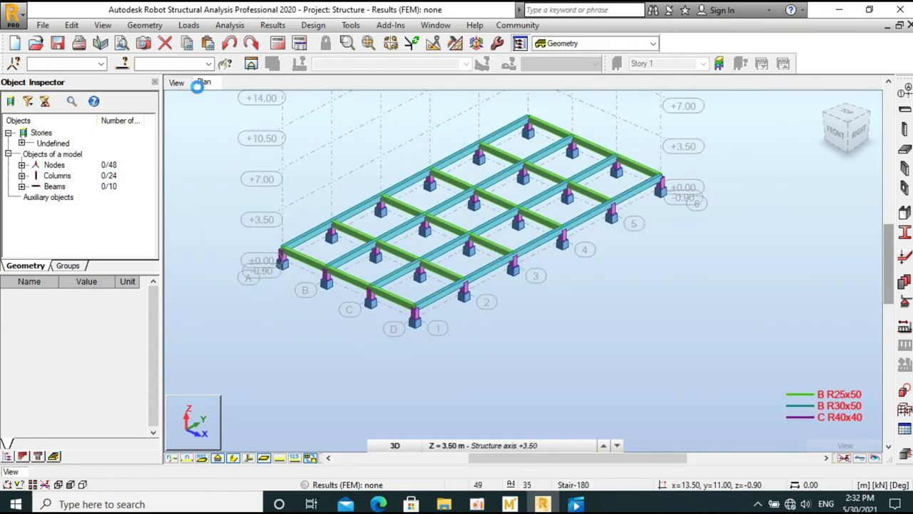
click(202, 84)
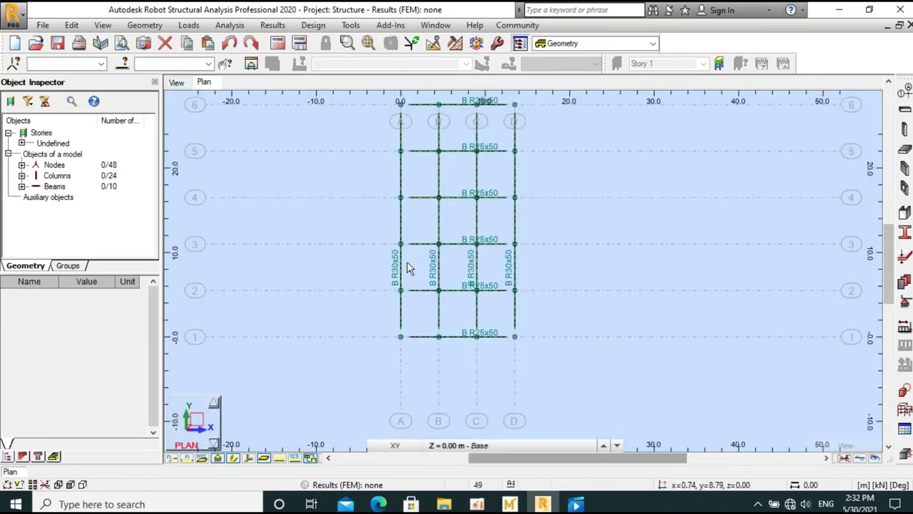
drag(356, 140, 547, 364)
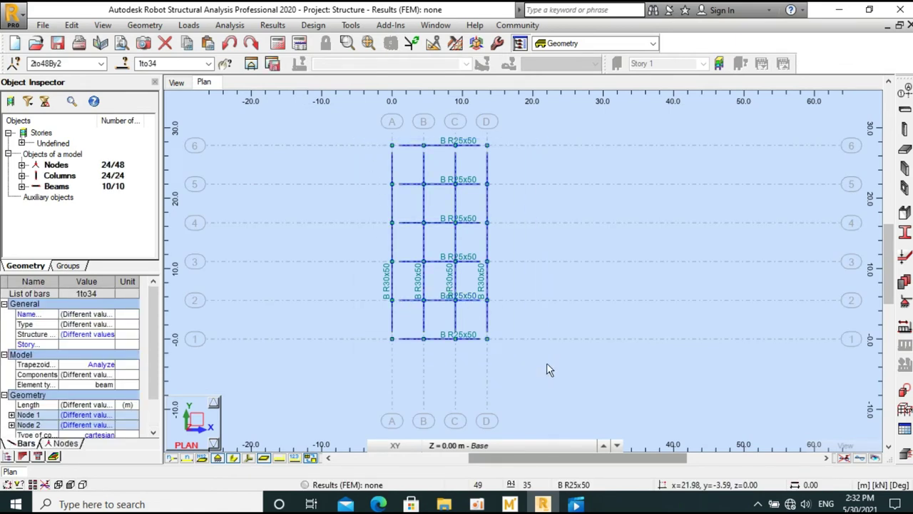
- Open the Edit tools palette, inspect the Move/Copy translation dialog, and keep the palette open
click(434, 45)
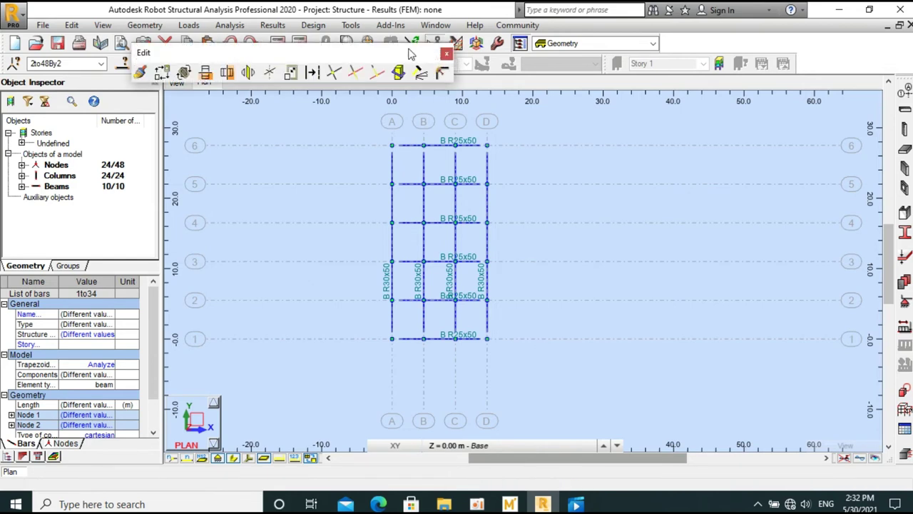
drag(649, 111, 649, 112)
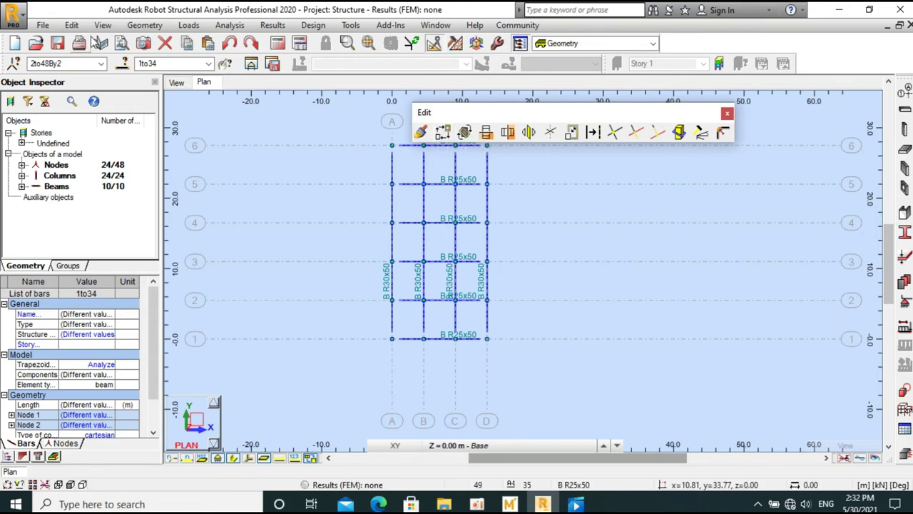
click(71, 25)
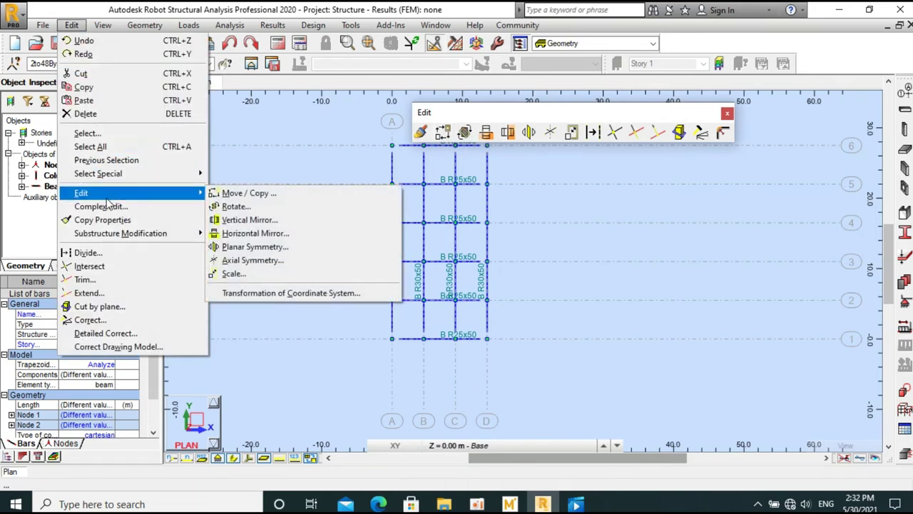
click(261, 195)
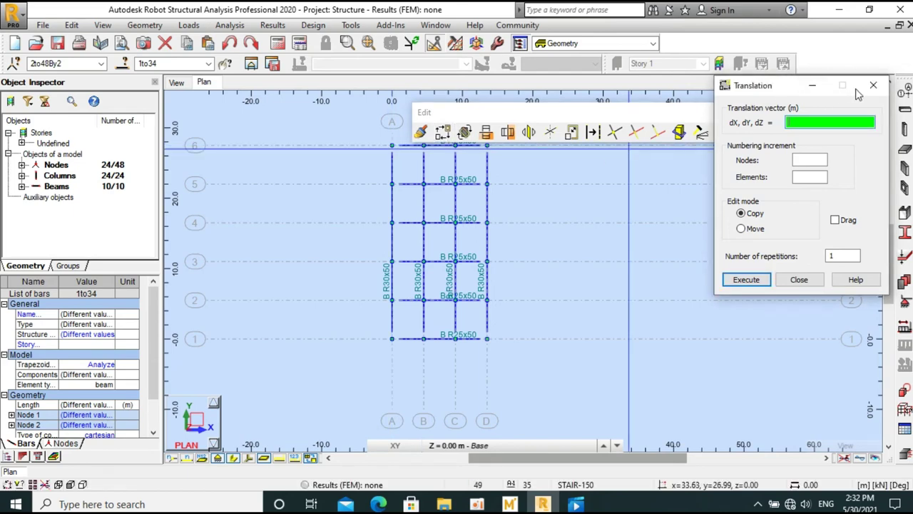
click(874, 85)
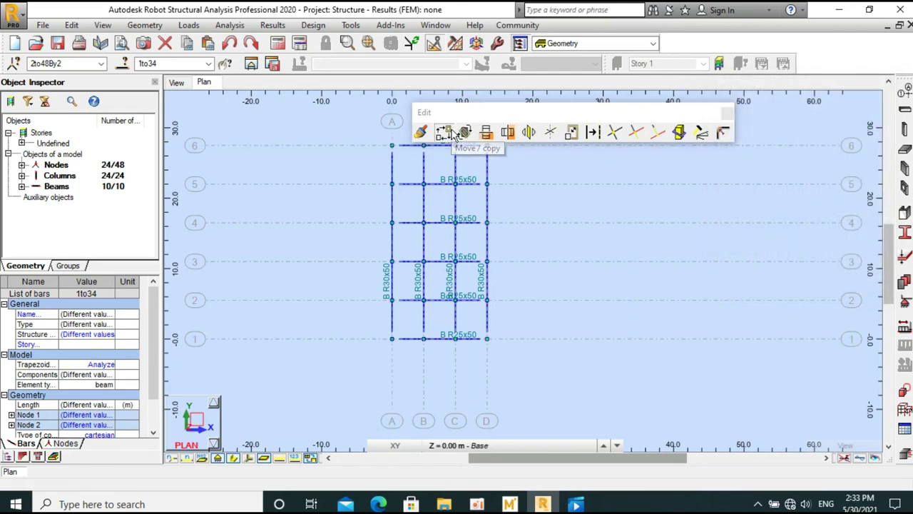
click(453, 134)
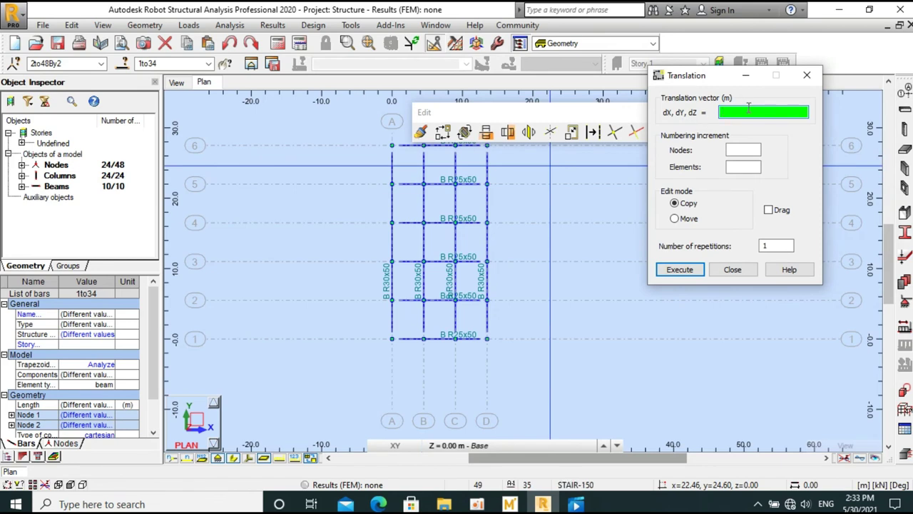
click(807, 75)
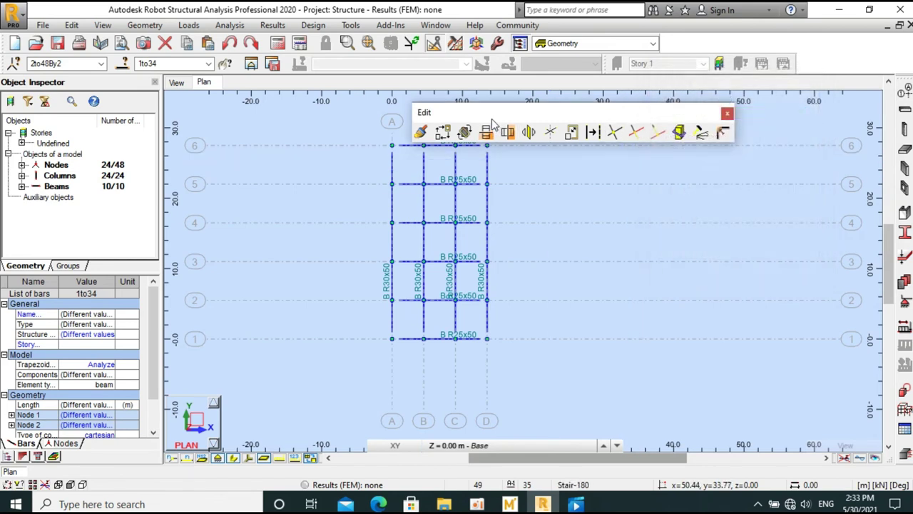
drag(568, 106, 613, 99)
click(773, 107)
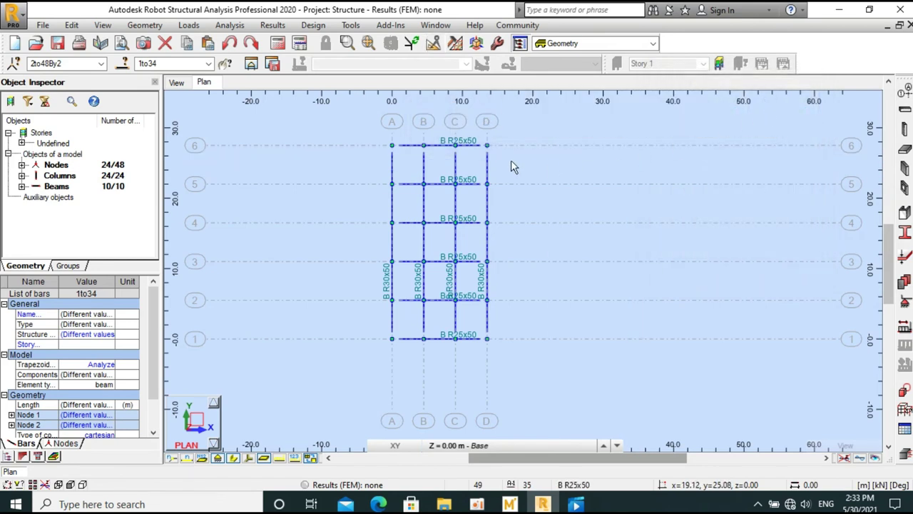
click(433, 43)
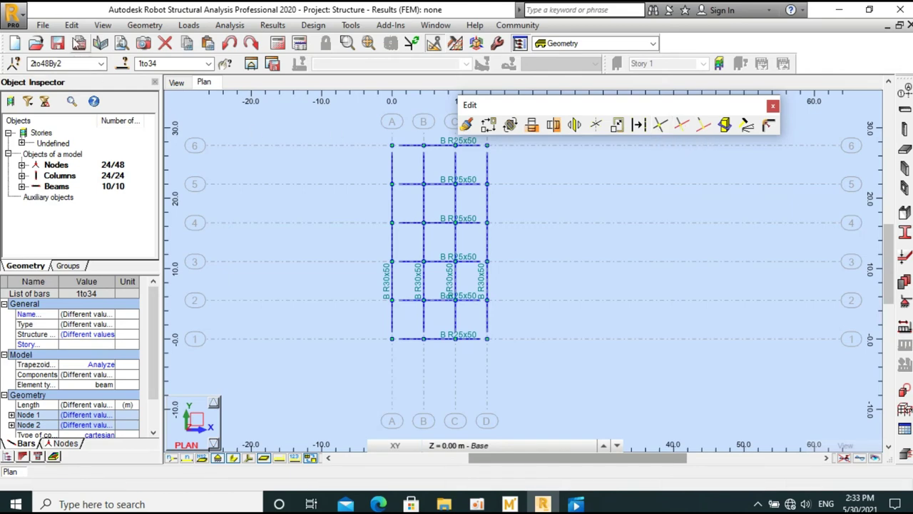
- Split all bars at their crossings with Intersect, close the Edit tools, and zoom out
click(72, 25)
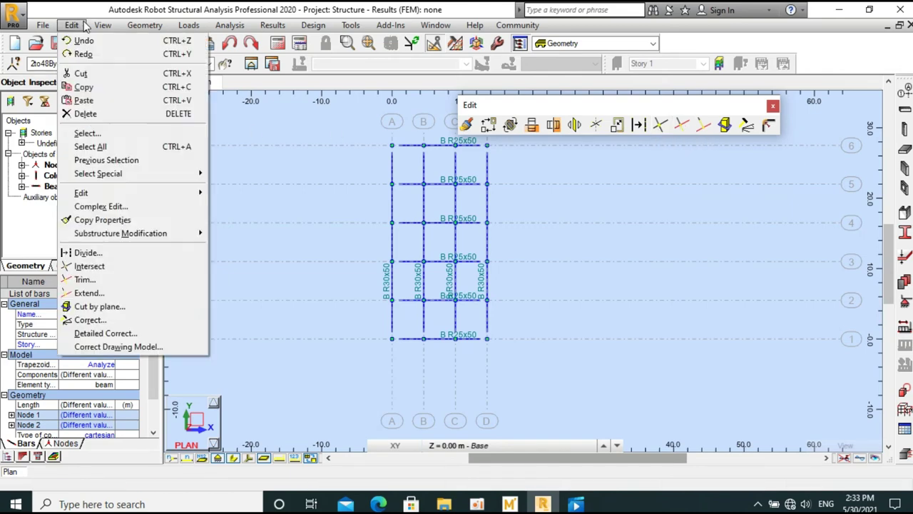
click(89, 266)
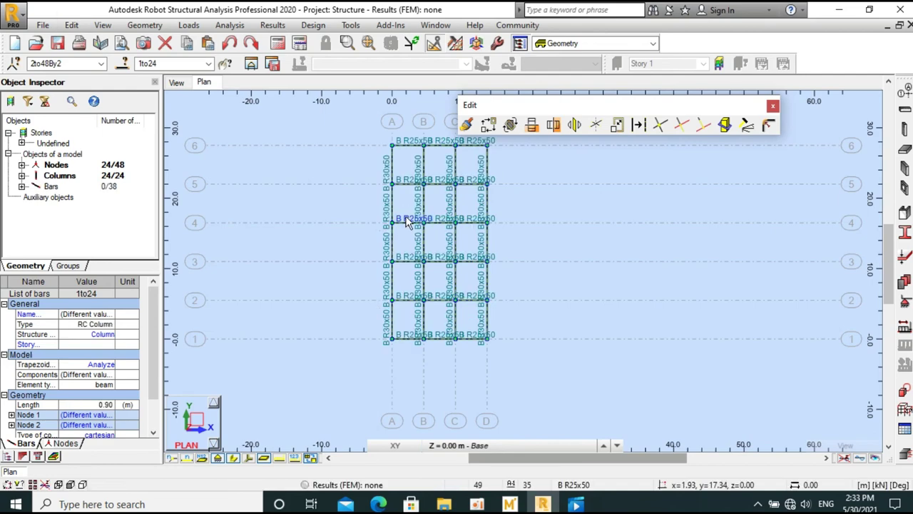
scroll(430, 253, up, 2)
scroll(430, 252, down, 1)
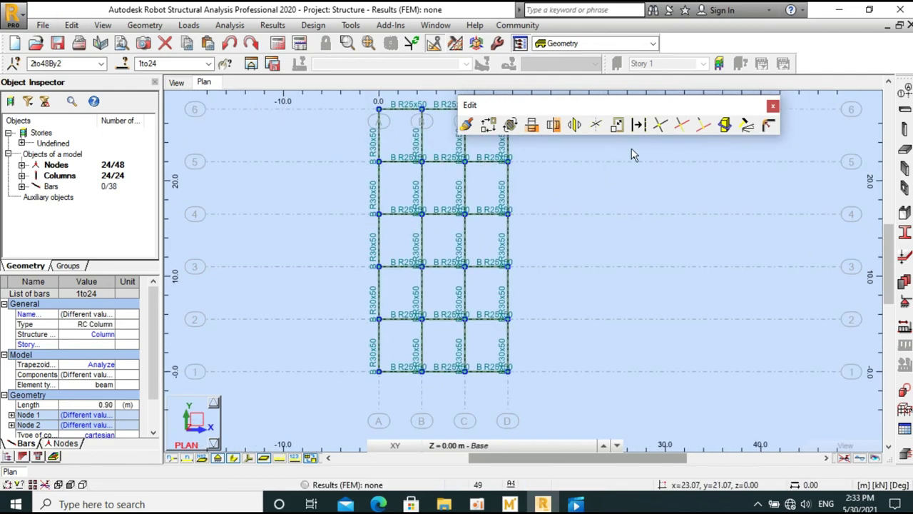
click(773, 105)
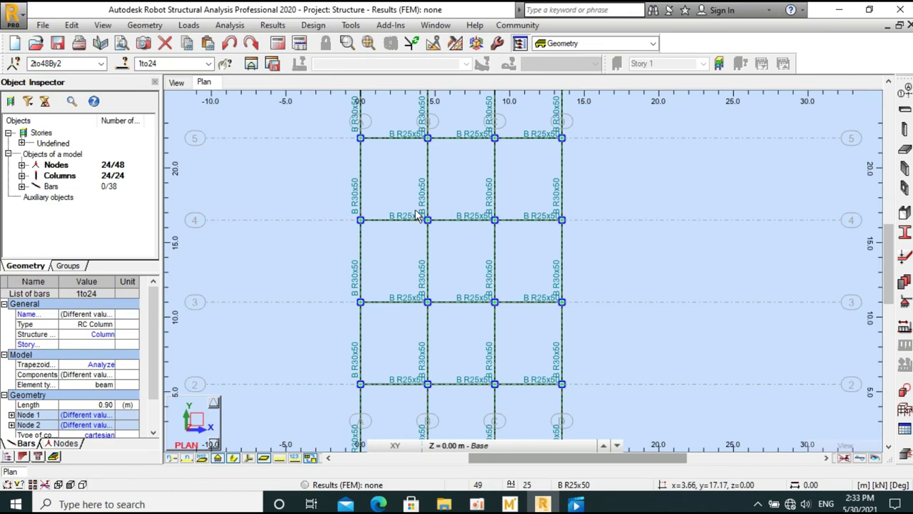
scroll(421, 197, down, 1)
scroll(421, 198, down, 1)
scroll(476, 221, down, 1)
scroll(461, 169, down, 1)
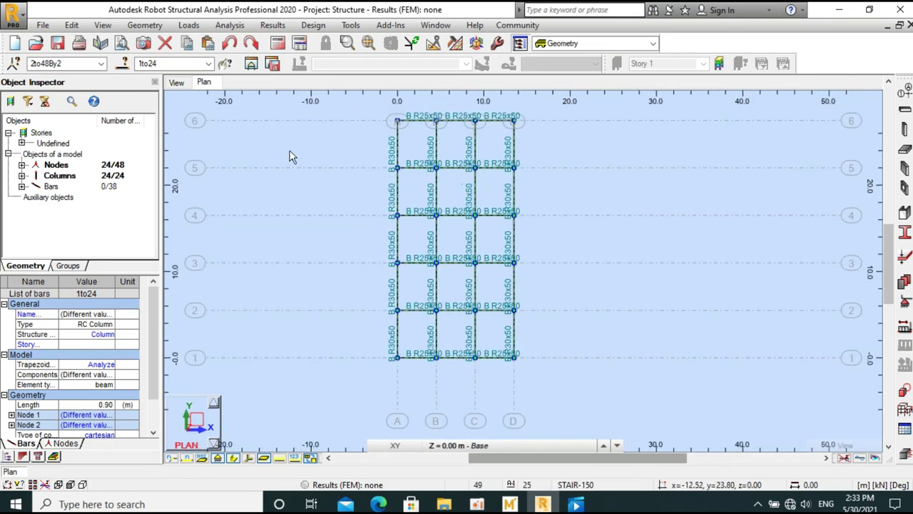
- Turn off the bar description section labels in the Display settings
right_click(221, 128)
click(311, 274)
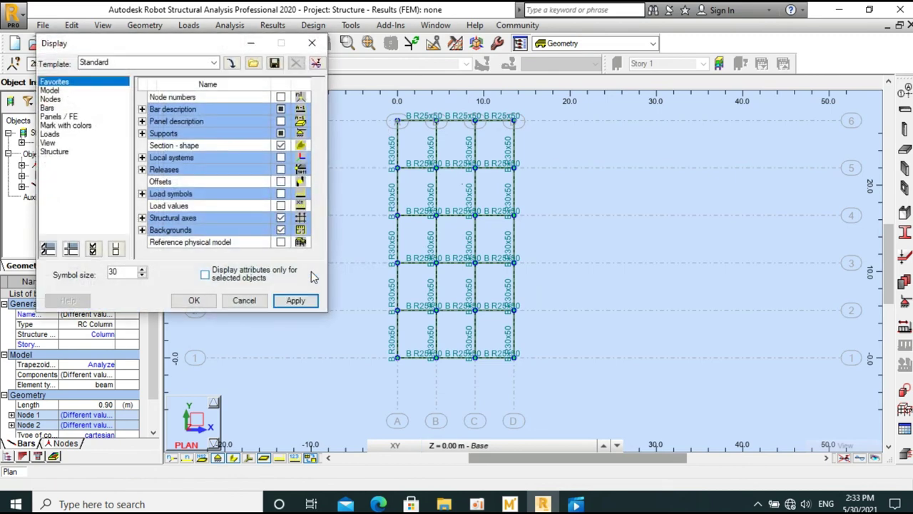
click(57, 108)
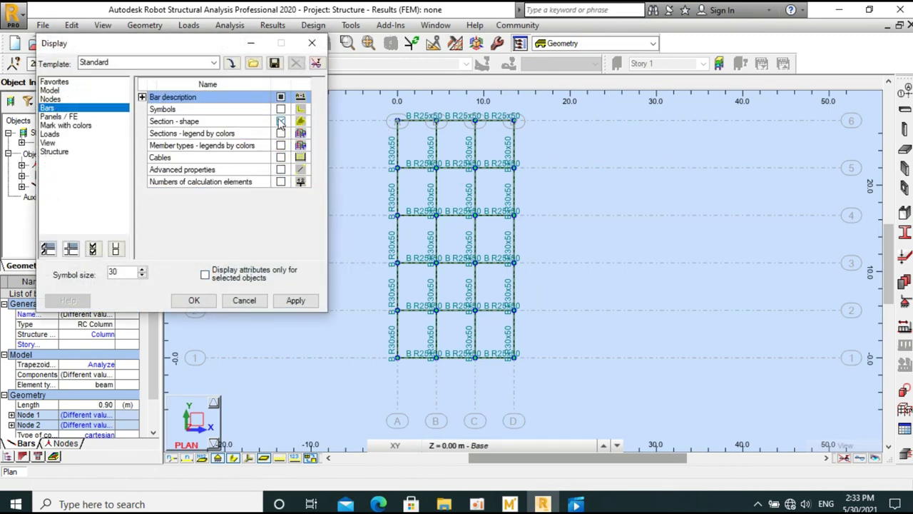
click(142, 97)
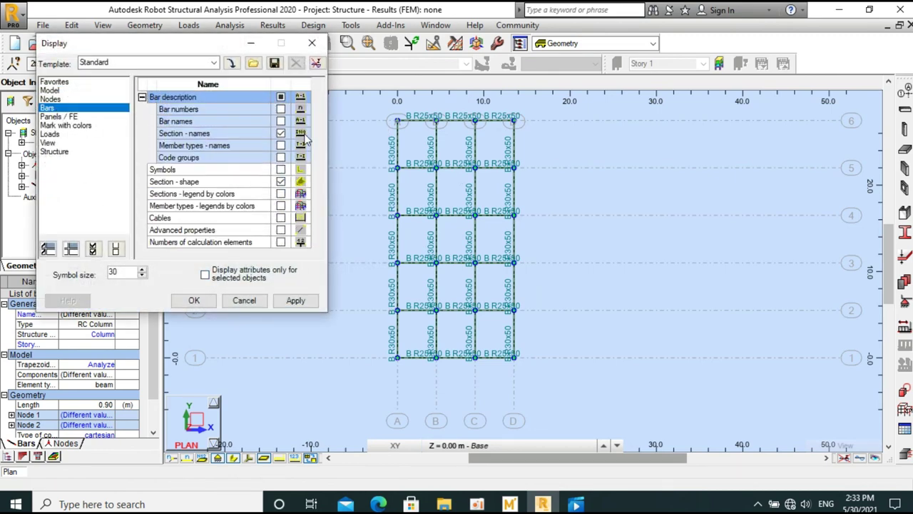
click(295, 299)
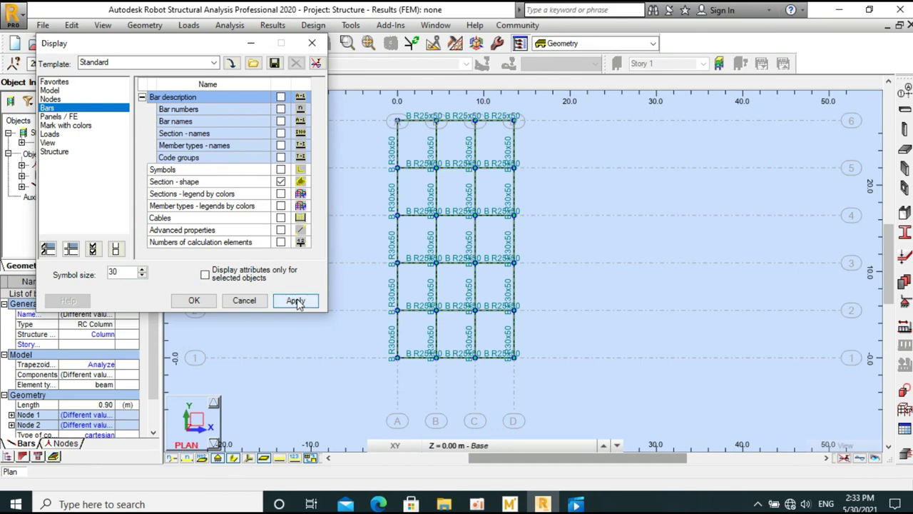
click(307, 50)
- Recentre the grid and show the section-coloured frame in the 3D view
scroll(491, 257, up, 2)
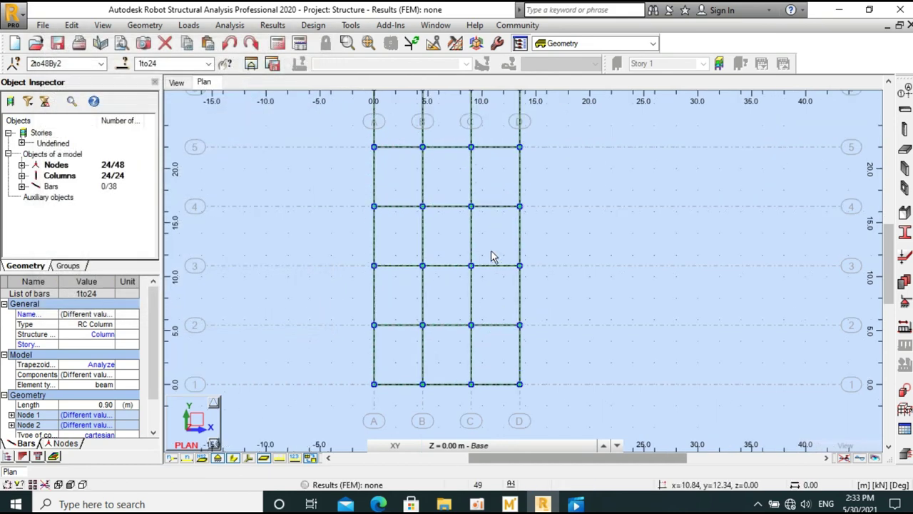
mouse_move(414, 229)
middle_down()
mouse_move(489, 282)
mouse_move(485, 266)
middle_up()
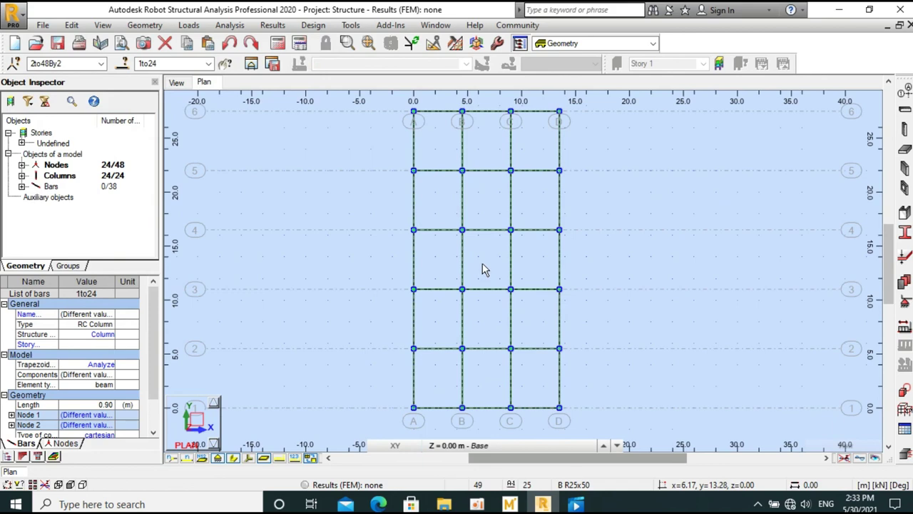
scroll(539, 247, up, 1)
mouse_move(539, 249)
middle_down()
mouse_move(489, 240)
mouse_move(531, 257)
middle_up()
scroll(514, 235, down, 1)
scroll(555, 268, down, 2)
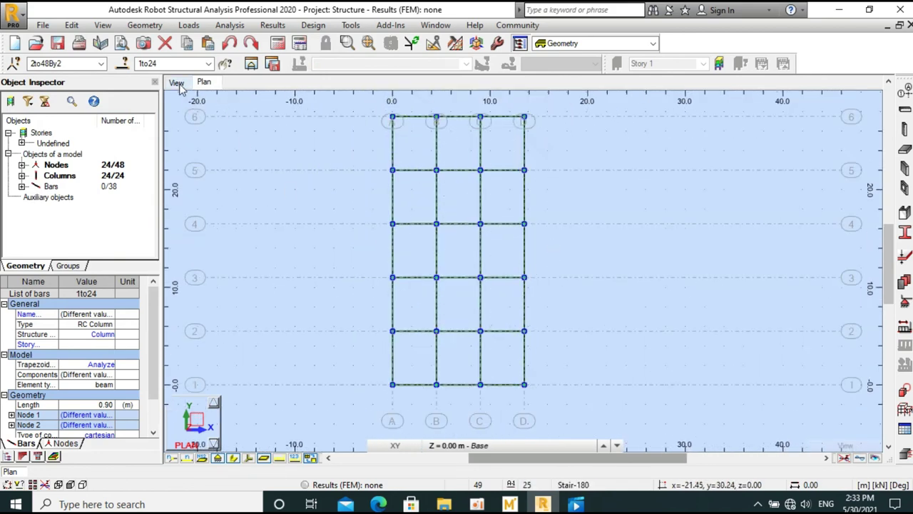
click(176, 83)
scroll(350, 301, down, 1)
scroll(357, 371, down, 1)
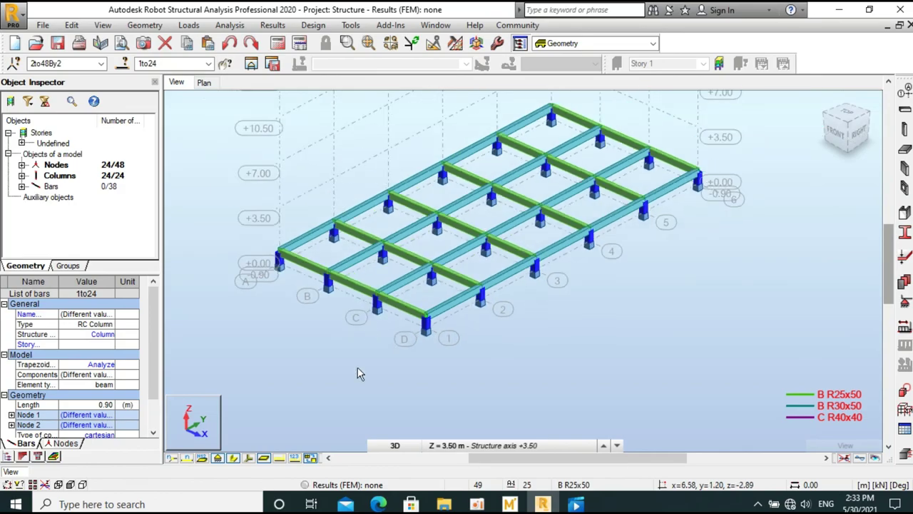
scroll(358, 373, down, 1)
click(478, 505)
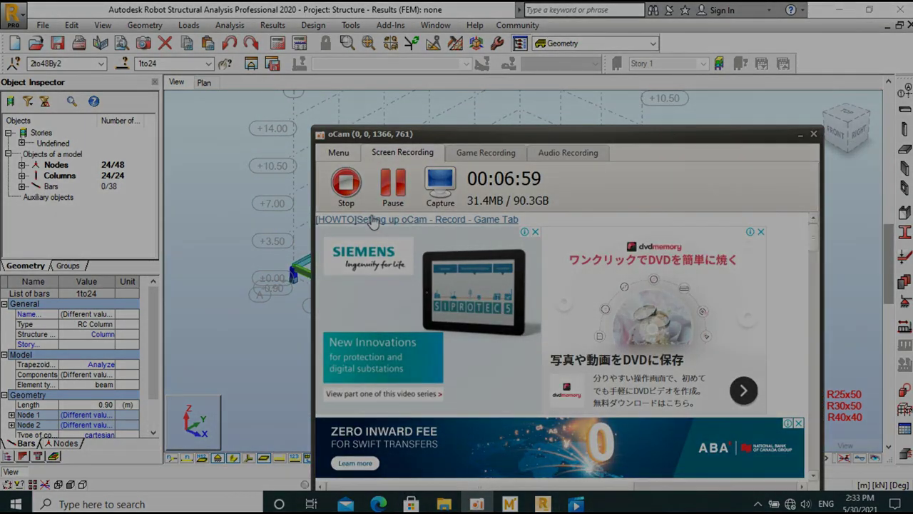